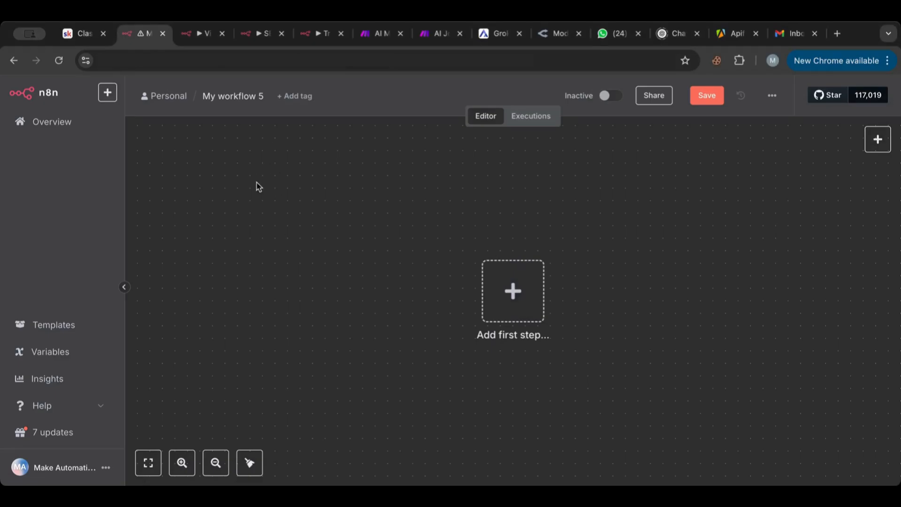
- Switch to the AI Automation Kit classroom and look through its Make.com, n8n, ComfyUI, live-build and documentation courses
left_click(82, 41)
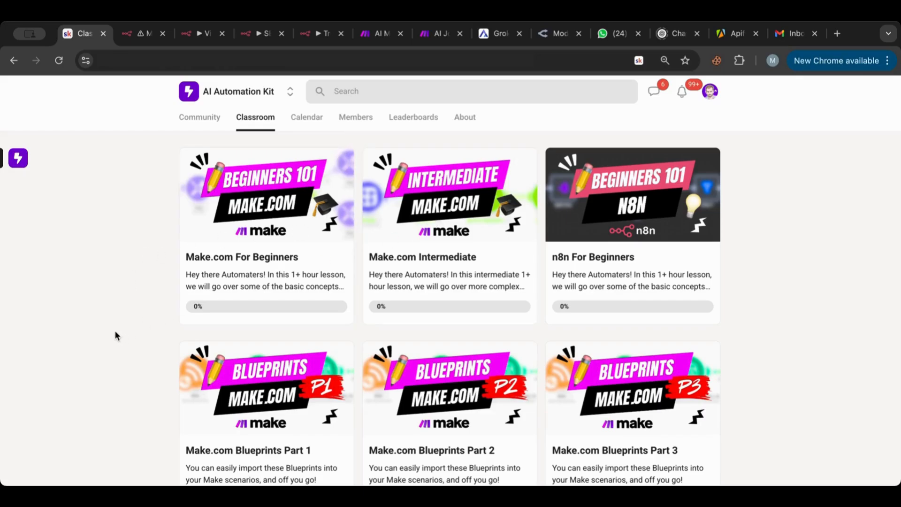
scroll(116, 335, "down", 1)
scroll(116, 334, "down", 3)
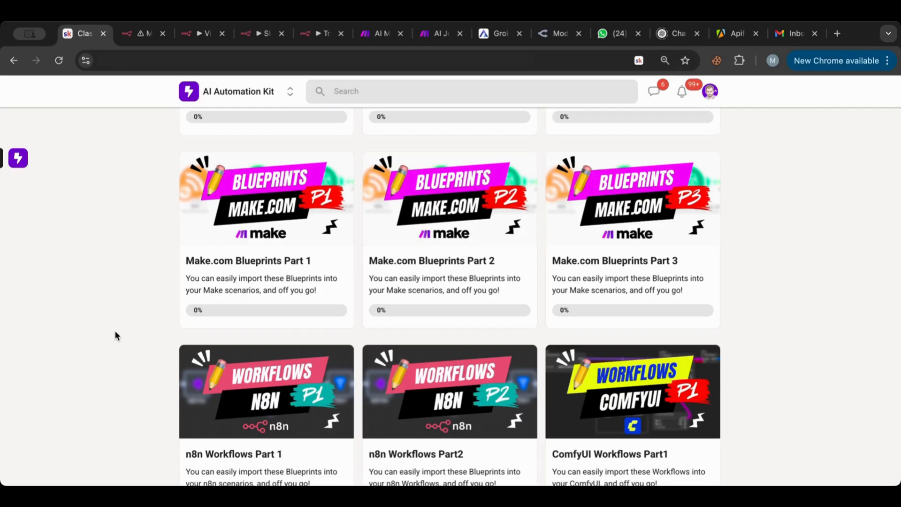
scroll(116, 334, "down", 1)
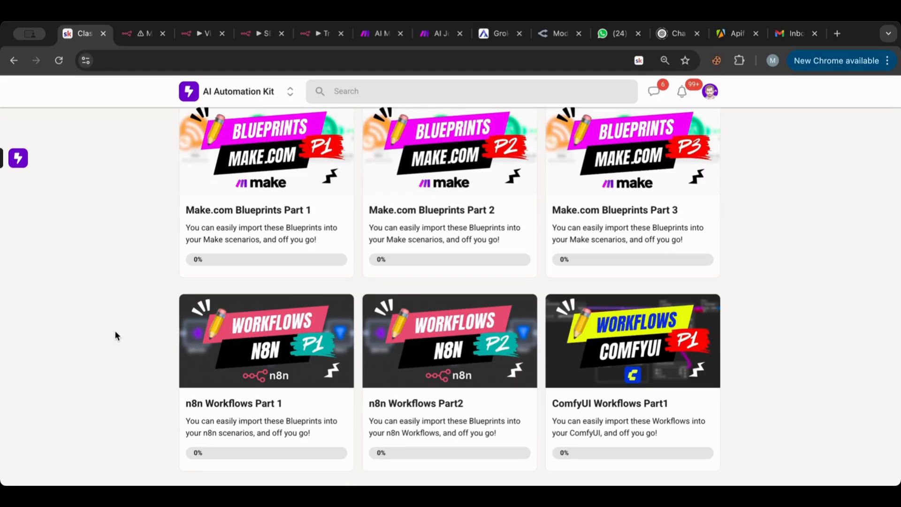
scroll(116, 335, "down", 2)
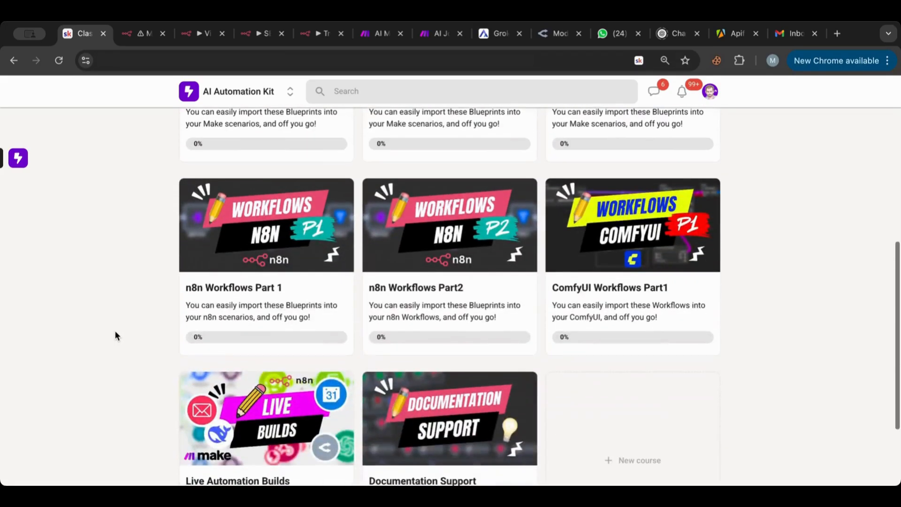
scroll(116, 335, "down", 2)
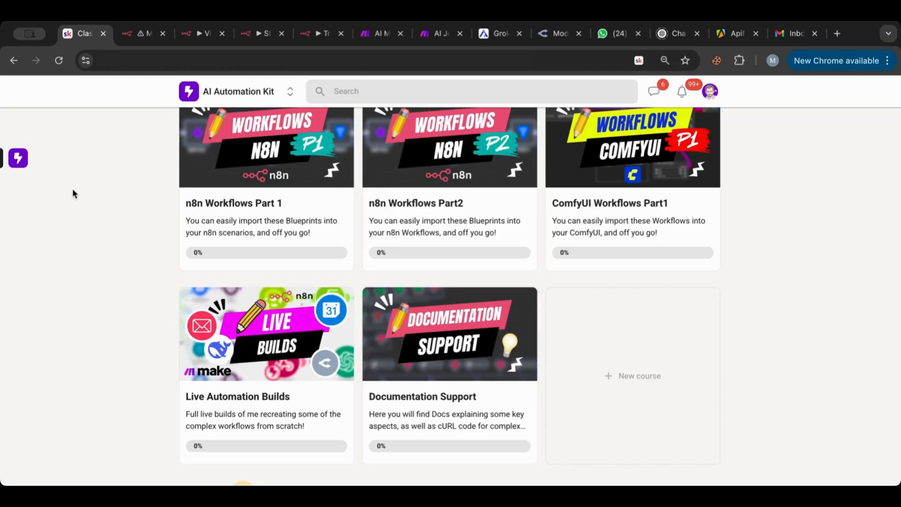
scroll(74, 190, "up", 6)
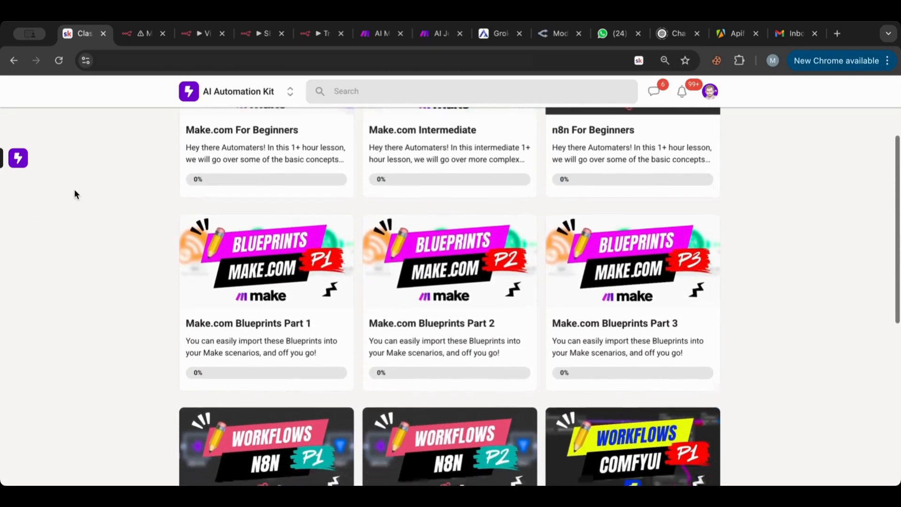
scroll(74, 190, "down", 5)
scroll(74, 189, "down", 1)
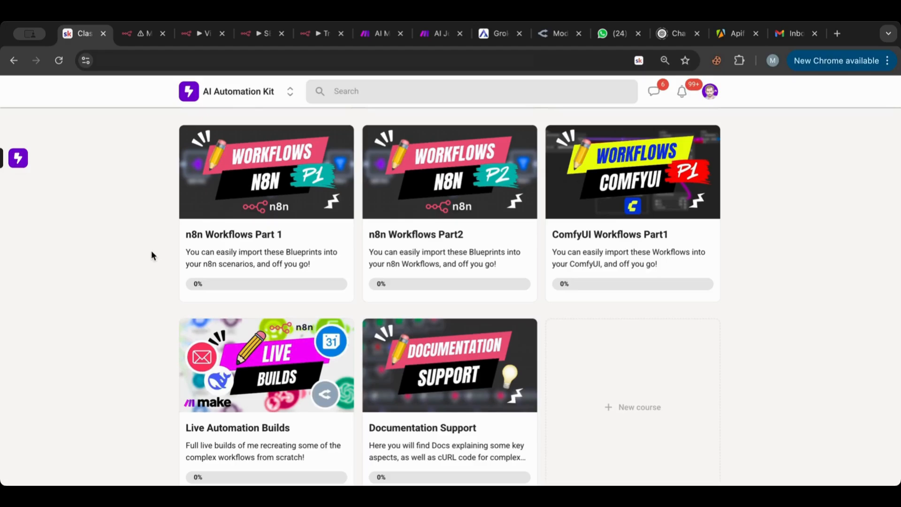
scroll(151, 251, "up", 8)
scroll(151, 255, "down", 8)
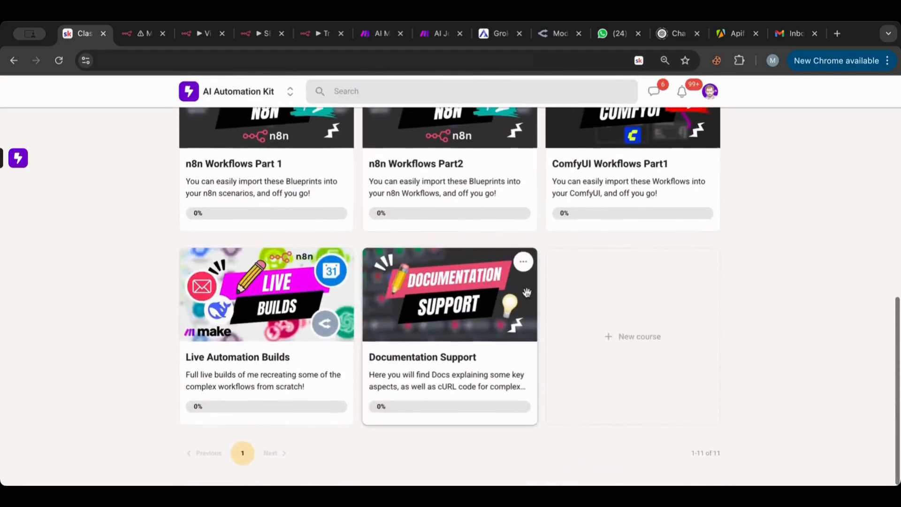
scroll(144, 284, "up", 2)
scroll(143, 280, "up", 6)
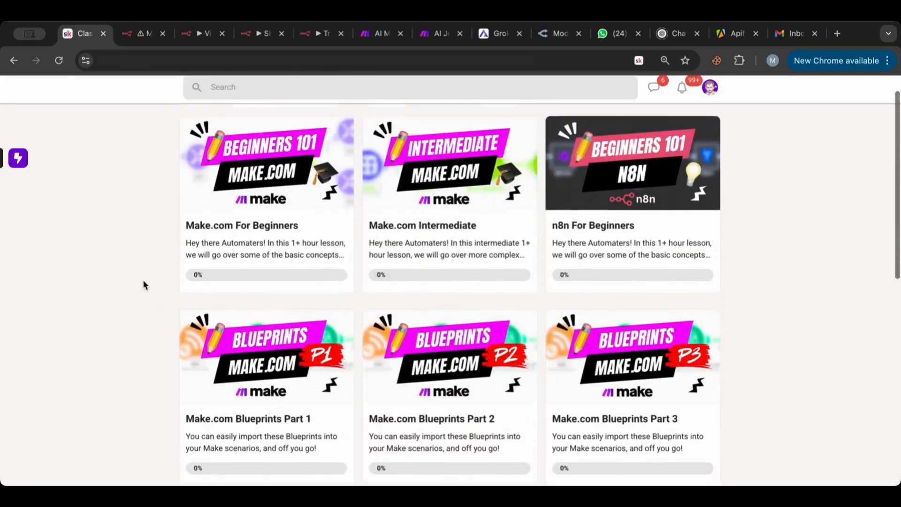
scroll(142, 278, "down", 2)
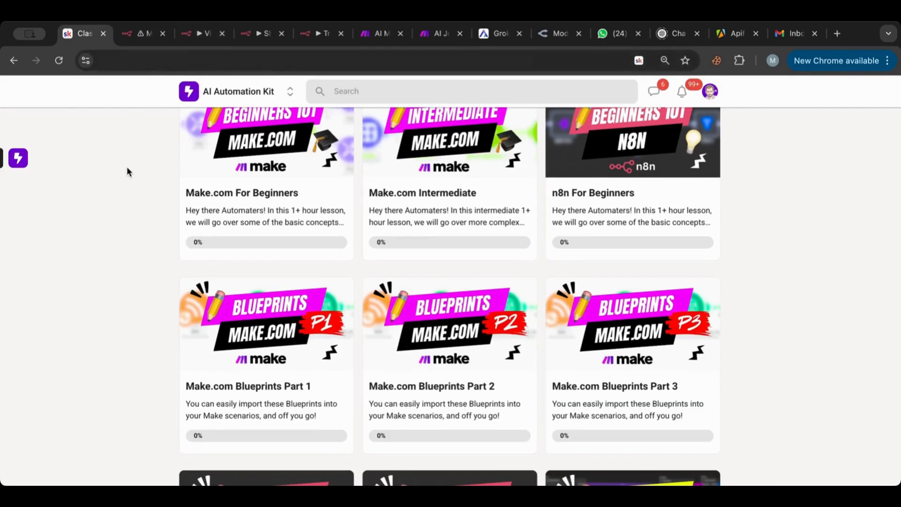
scroll(127, 168, "up", 2)
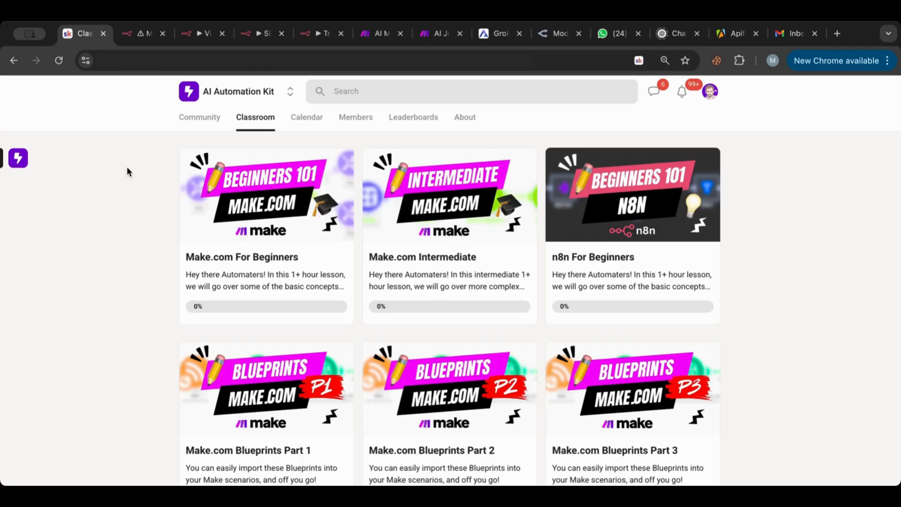
- Review the n8n example workflows Viral AI Vlog, SEO Blog Post Generator and Trending Keywords, and view the last one's workflow options
left_click(199, 37)
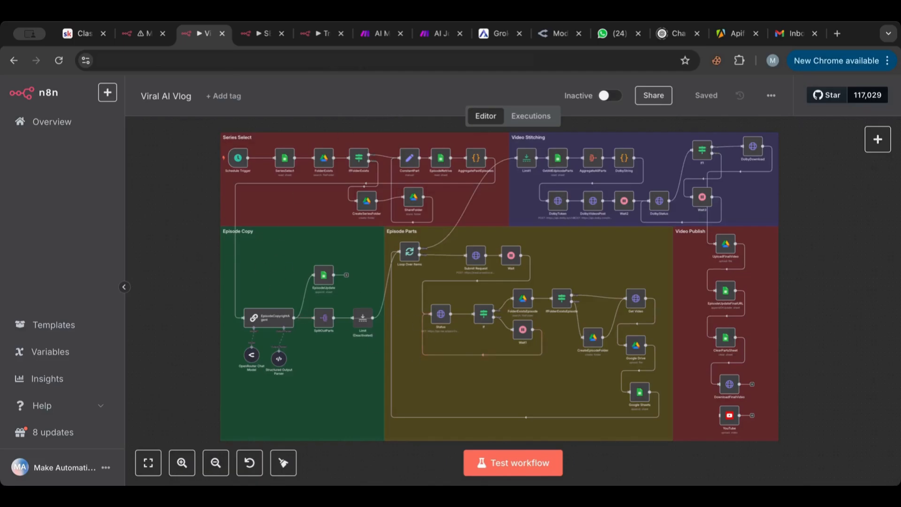
left_click(258, 35)
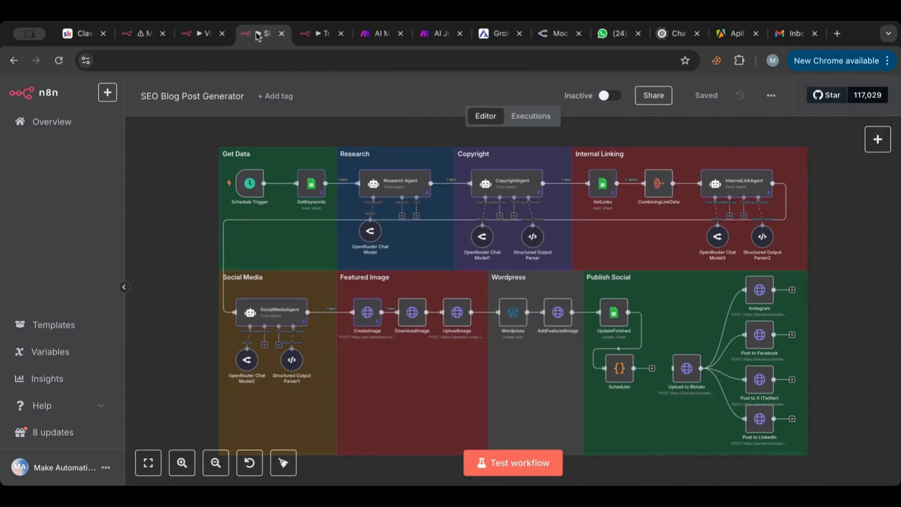
left_click(306, 34)
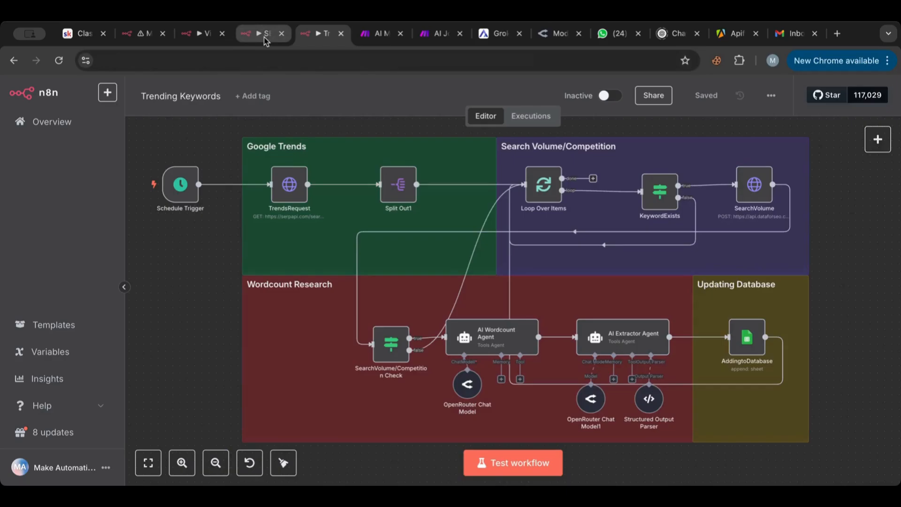
left_click(771, 95)
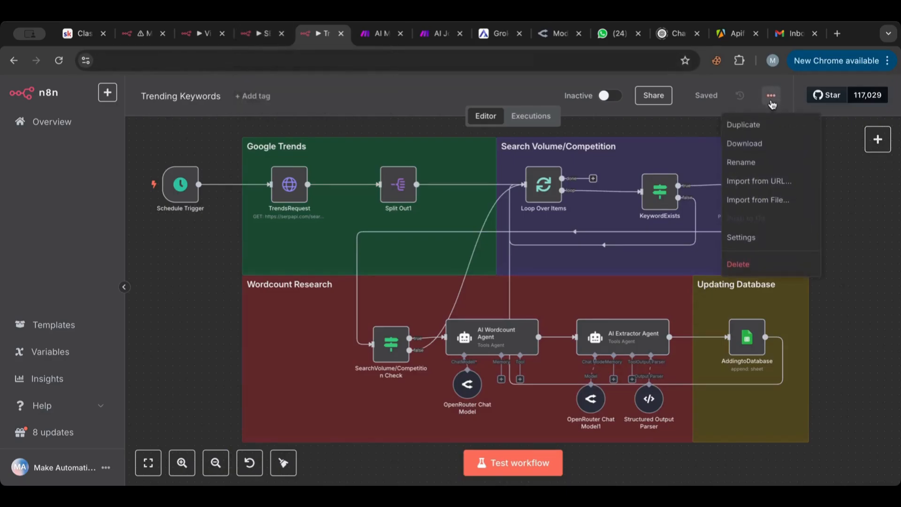
- Switch to Make and compare the AI Master Agent scenario with the AI Jobs Agent (Worker) scenario
left_click(374, 34)
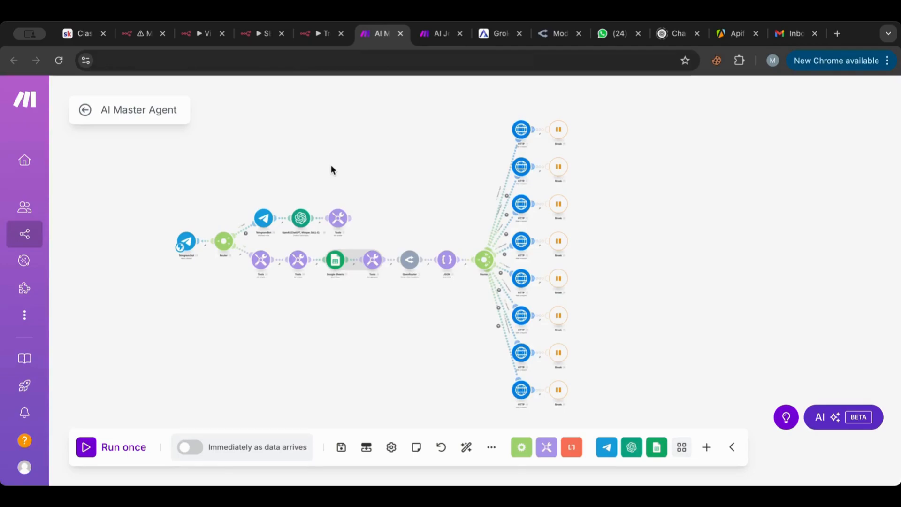
left_click(427, 35)
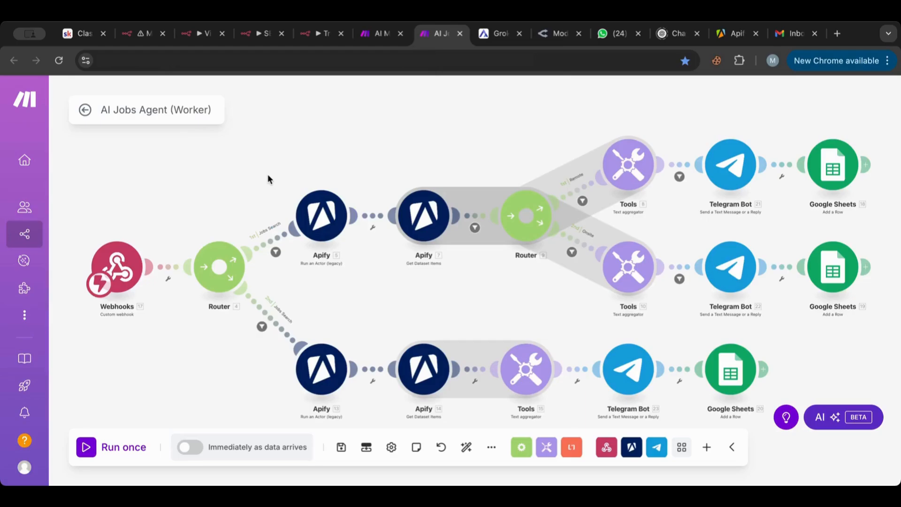
left_click(381, 34)
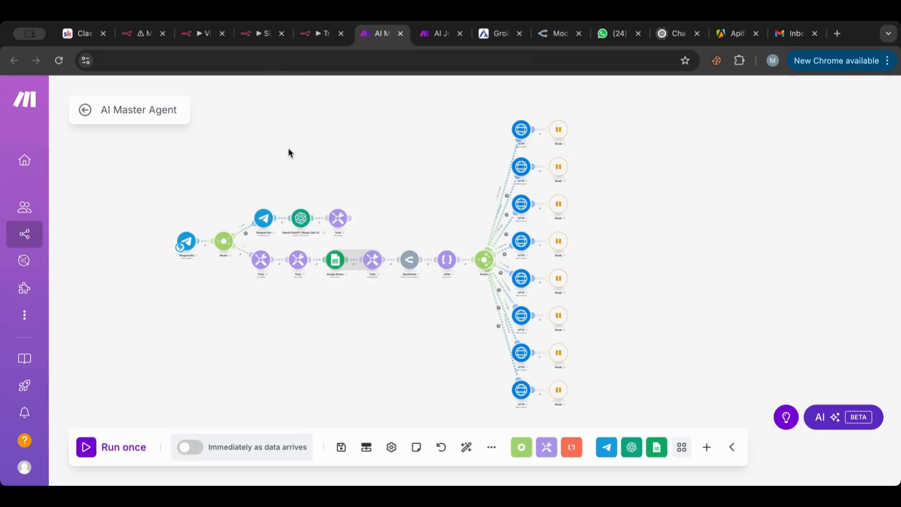
- Switch to the empty n8n workflow and rename it "Grok 4"
left_click(140, 37)
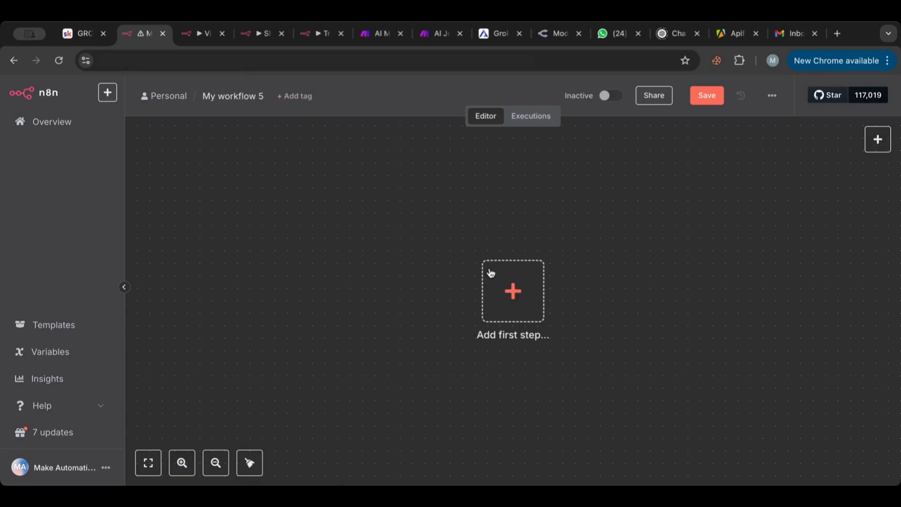
left_click_drag(488, 267, 421, 285)
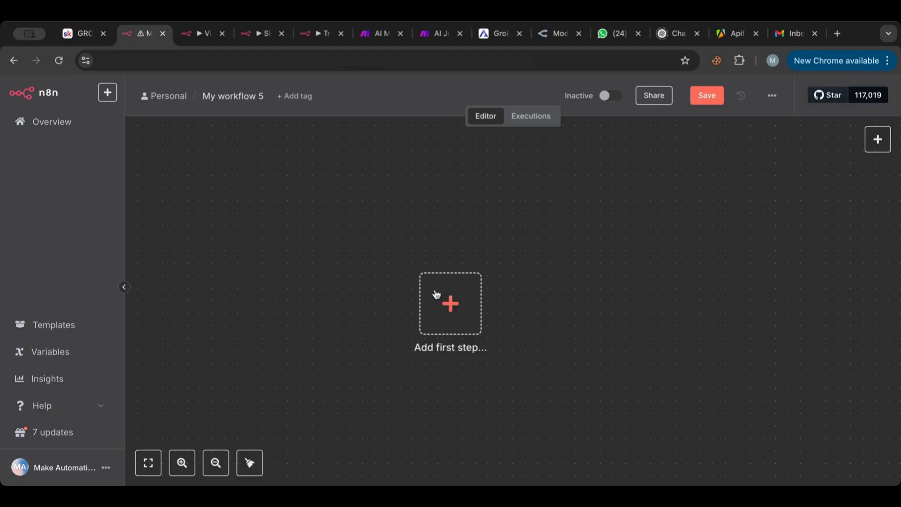
left_click_drag(434, 295, 397, 266)
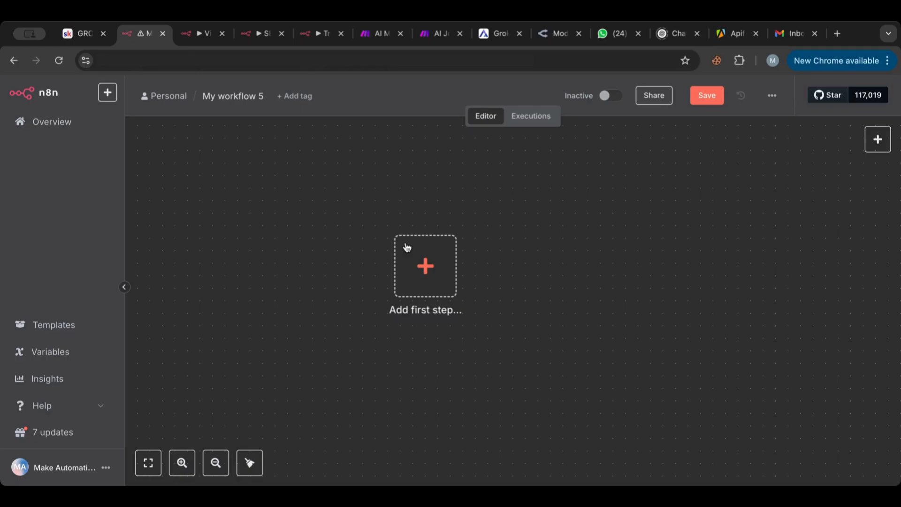
left_click(227, 100)
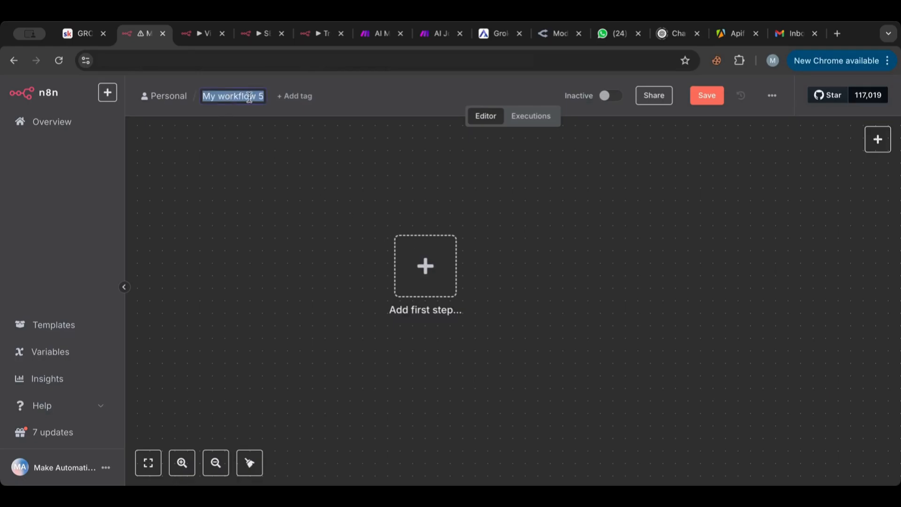
type("Grok")
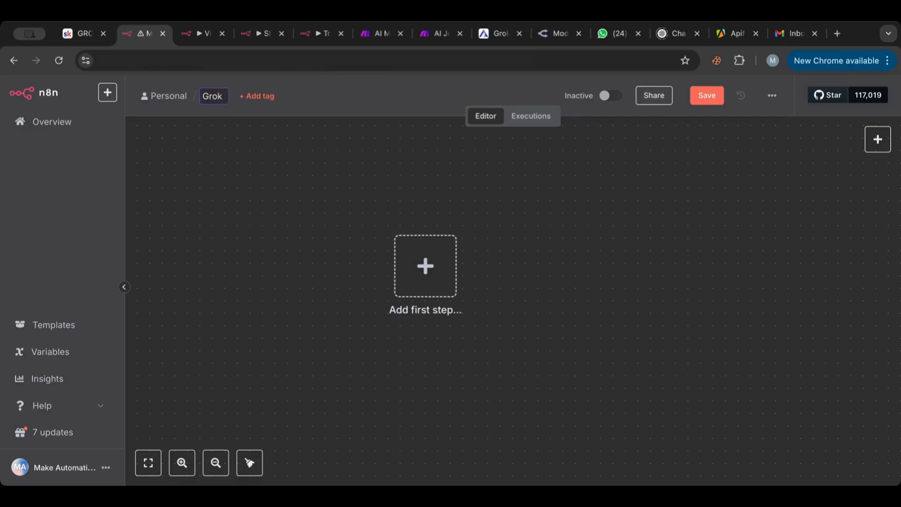
type(" 4")
key("Return")
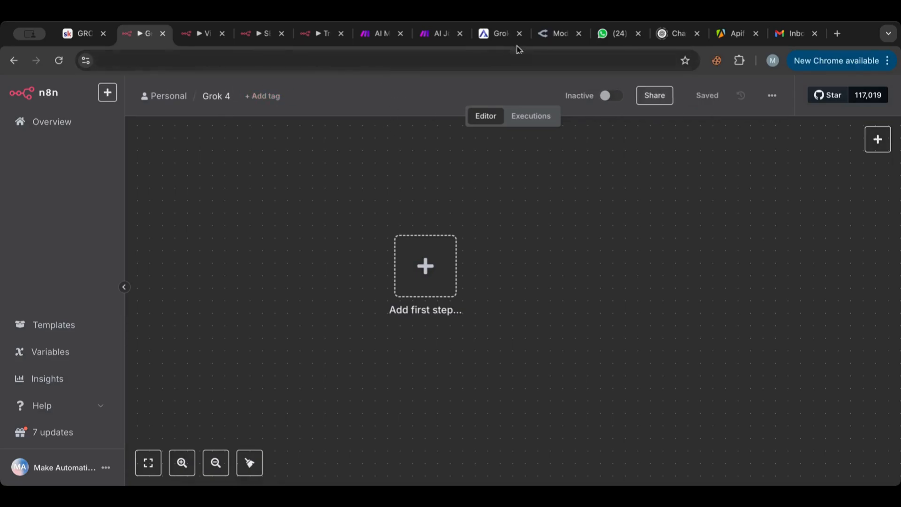
- Switch to the Artificial Analysis page for Grok 4 and examine its summary and the intelligence, speed and price comparison charts
left_click(500, 34)
scroll(259, 226, "up", 15)
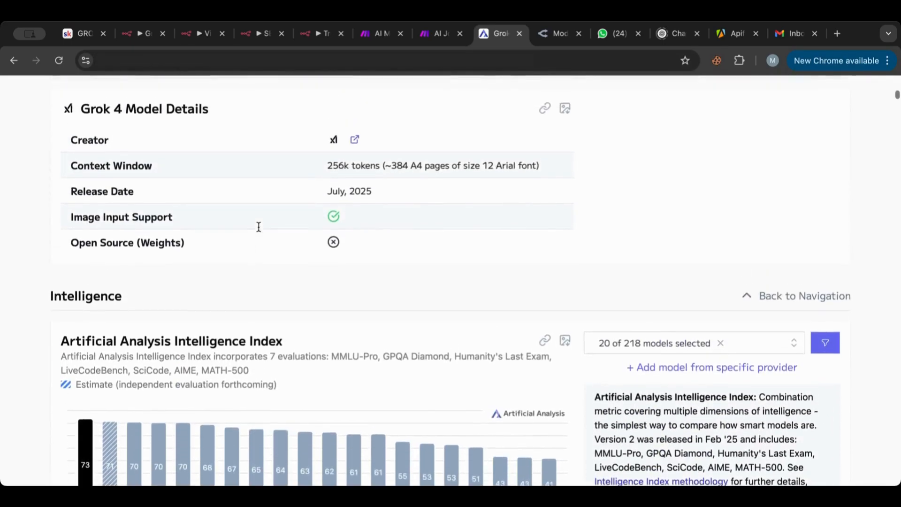
scroll(258, 226, "up", 8)
scroll(258, 228, "down", 7)
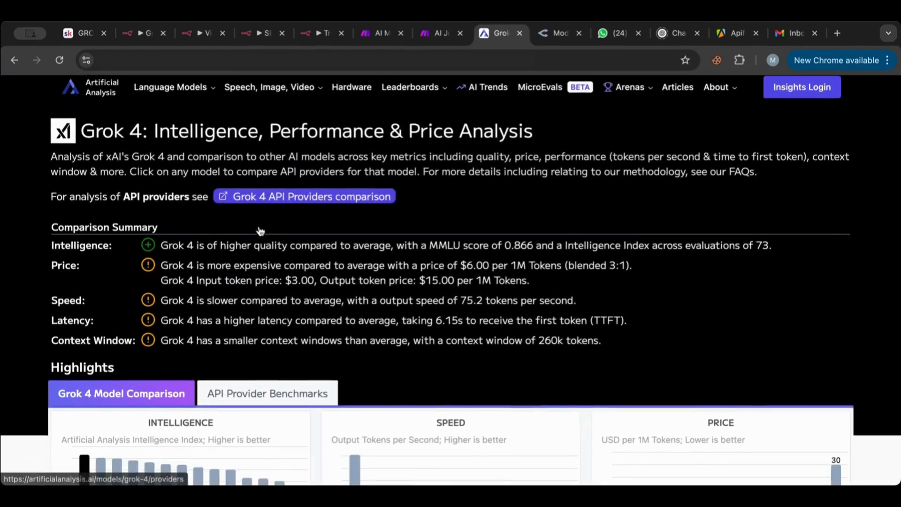
scroll(260, 230, "down", 1)
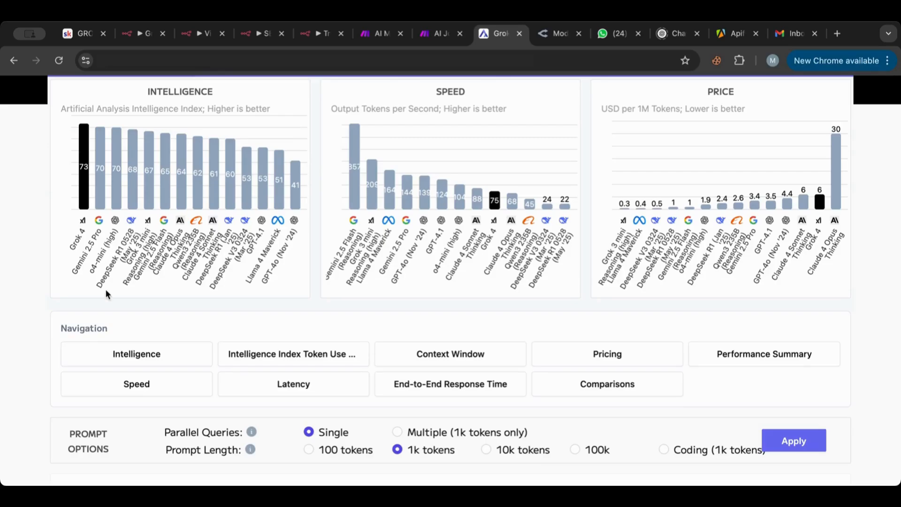
mouse_move(85, 162)
mouse_move(495, 202)
mouse_move(822, 210)
mouse_move(106, 202)
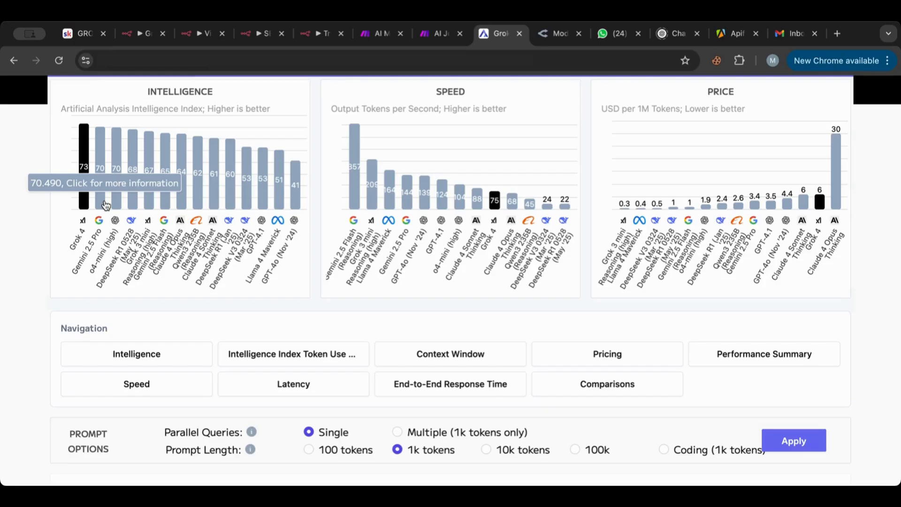
scroll(28, 213, "down", 2)
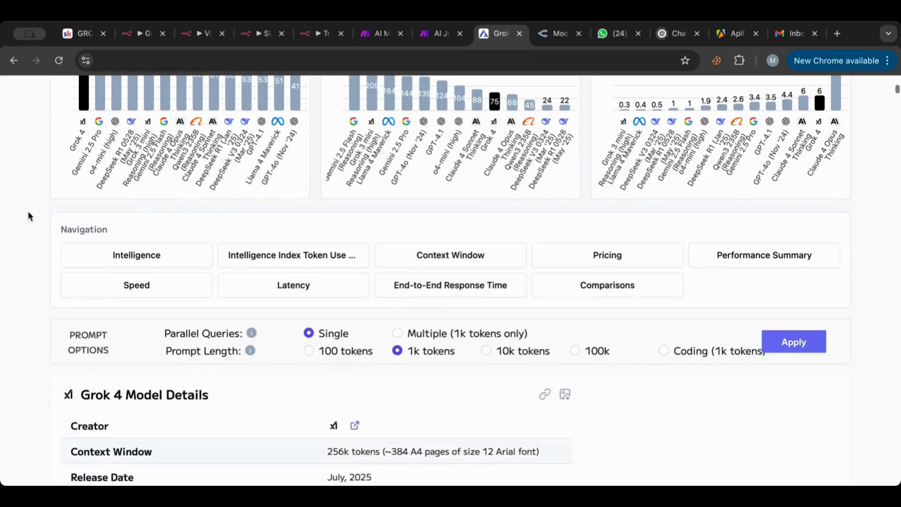
scroll(28, 216, "up", 5)
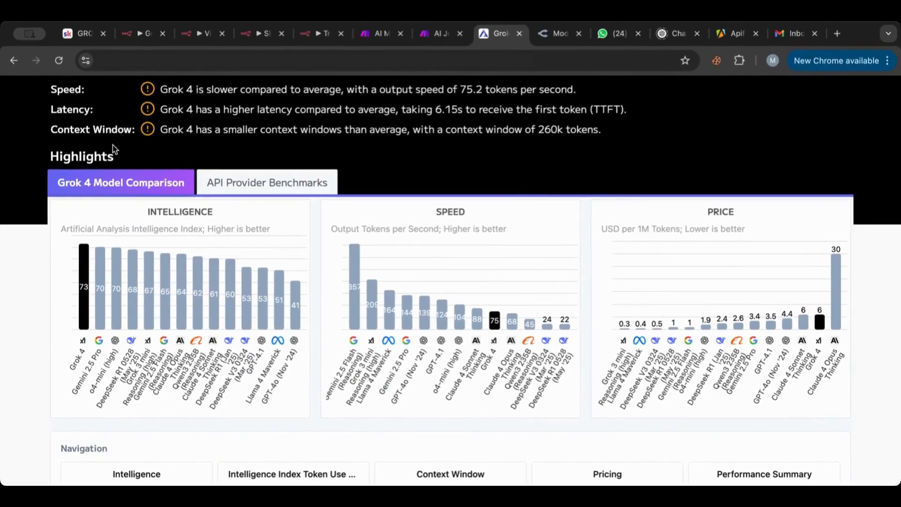
scroll(113, 145, "down", 2)
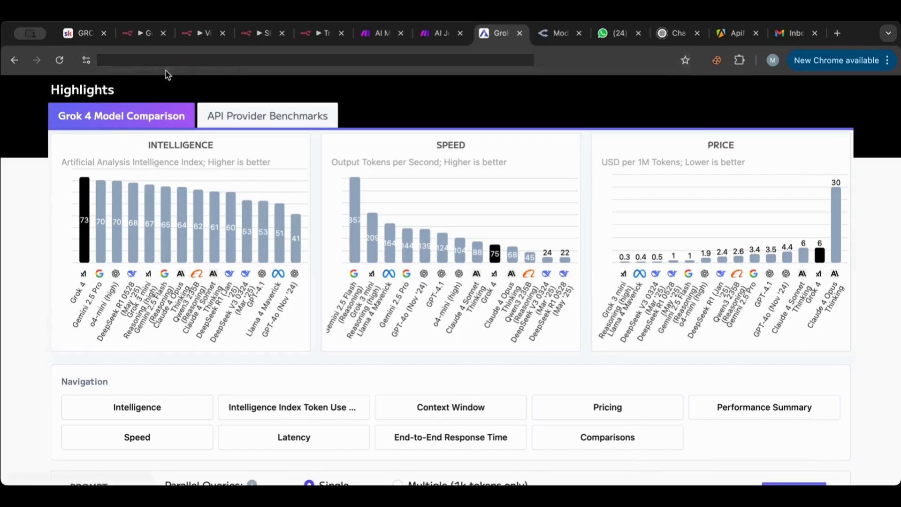
- Switch to the AI Automation Kit classroom page and read the opening instructions of the GROK 4 HTTP Request guide
left_click(145, 36)
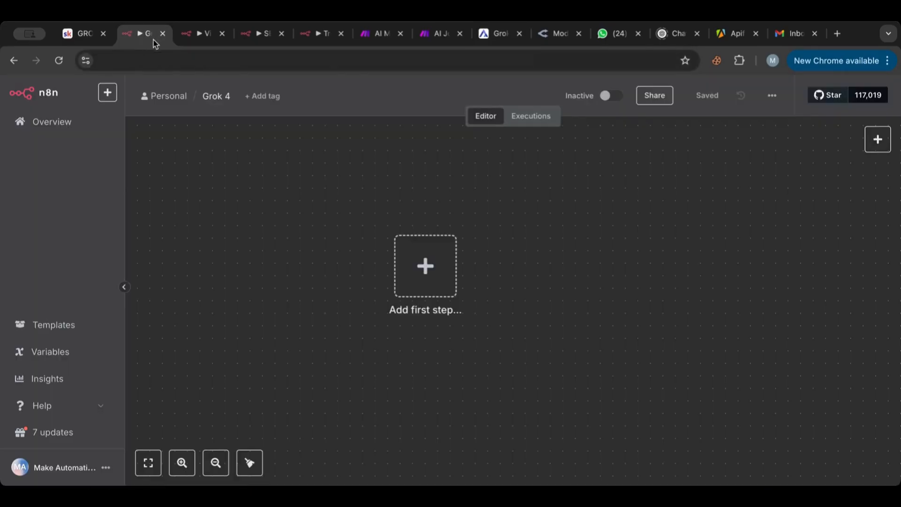
left_click(85, 37)
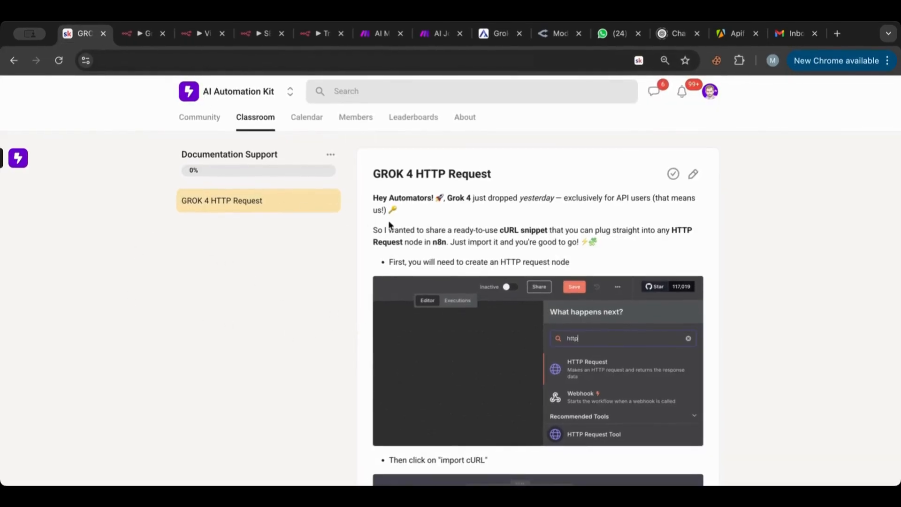
scroll(458, 227, "down", 2)
scroll(454, 228, "up", 1)
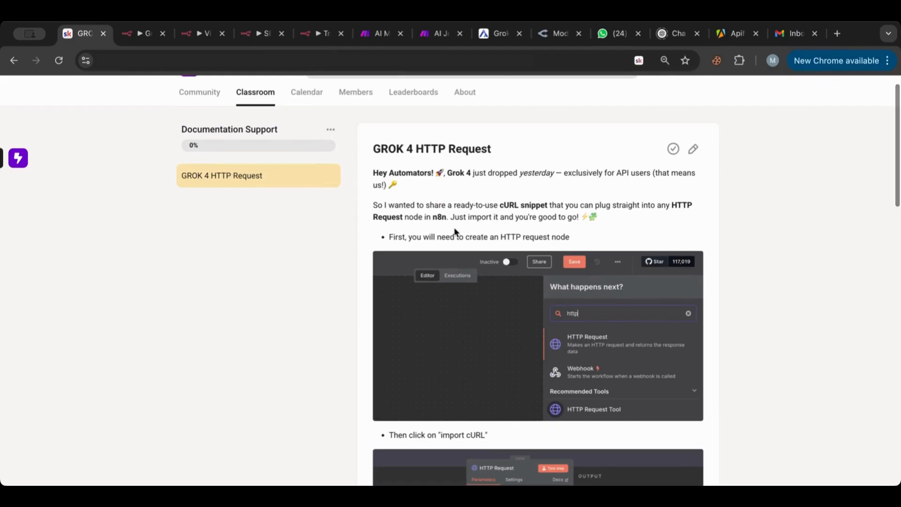
scroll(455, 228, "down", 2)
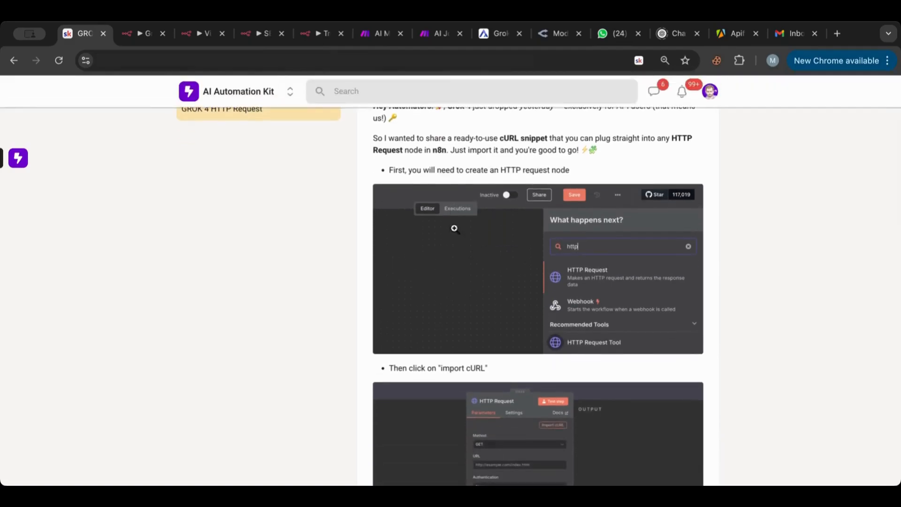
scroll(454, 228, "down", 4)
scroll(454, 220, "up", 5)
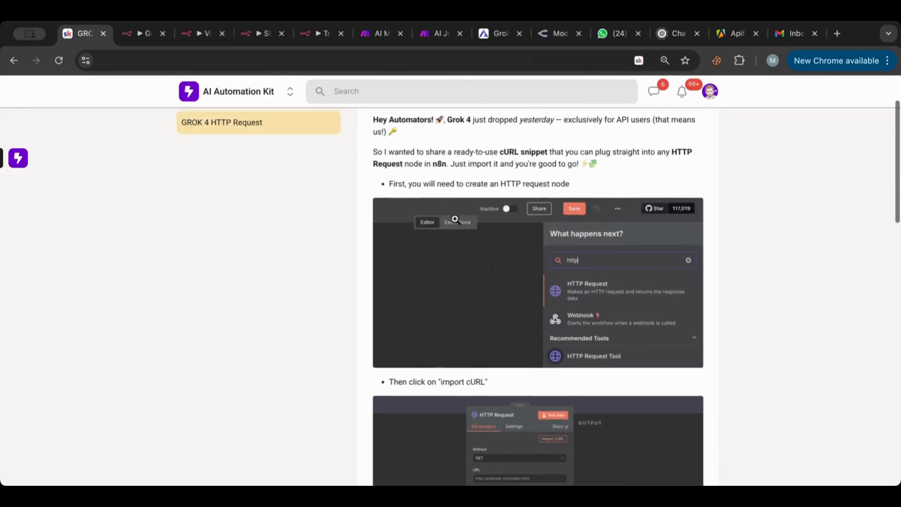
- Switch to the Grok 4 workflow in n8n, add a manual trigger as the first step and move it toward the canvas's left side
left_click(135, 36)
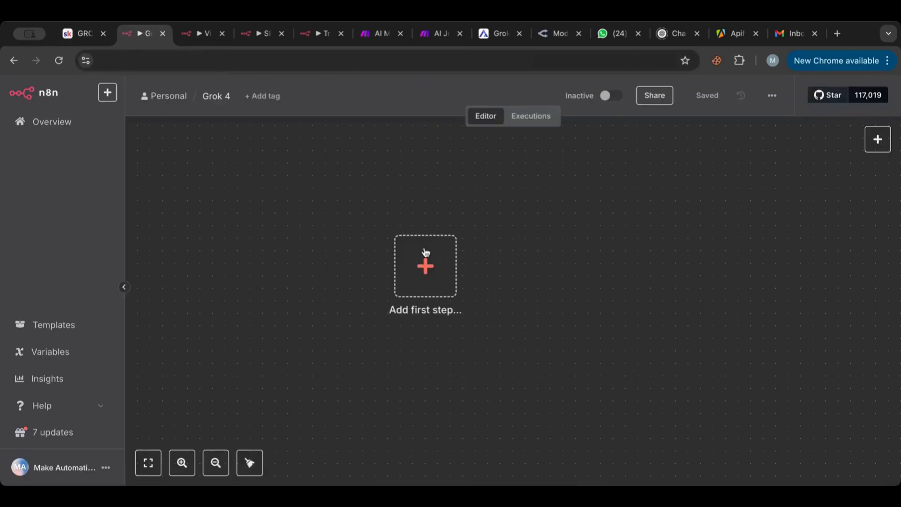
left_click(425, 262)
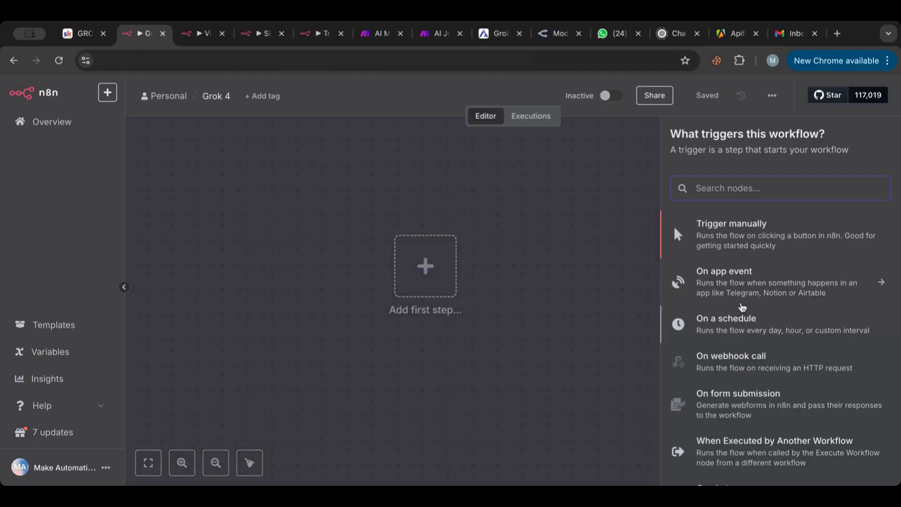
left_click(770, 238)
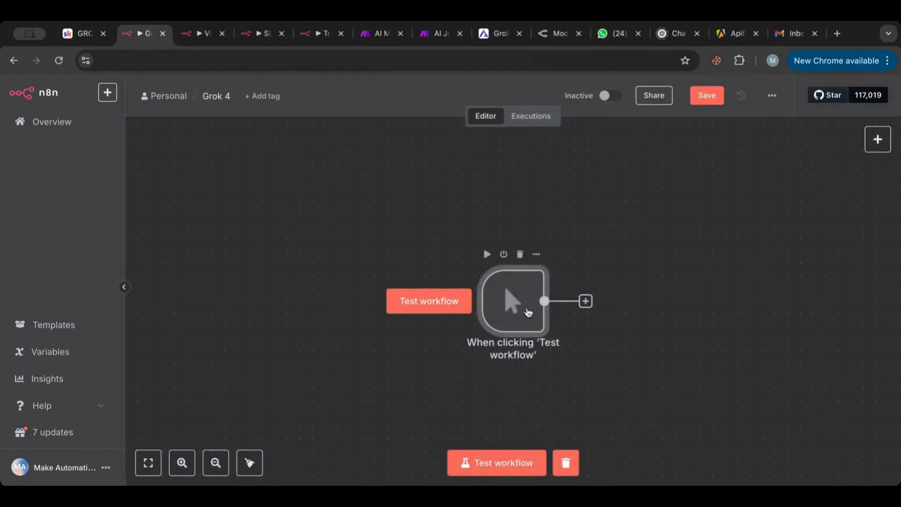
left_click_drag(527, 312, 367, 284)
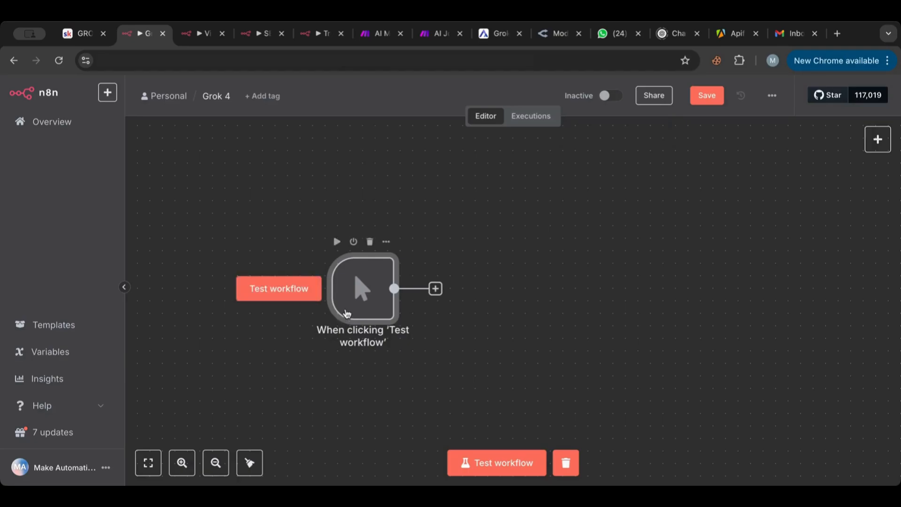
left_click_drag(340, 316, 328, 303)
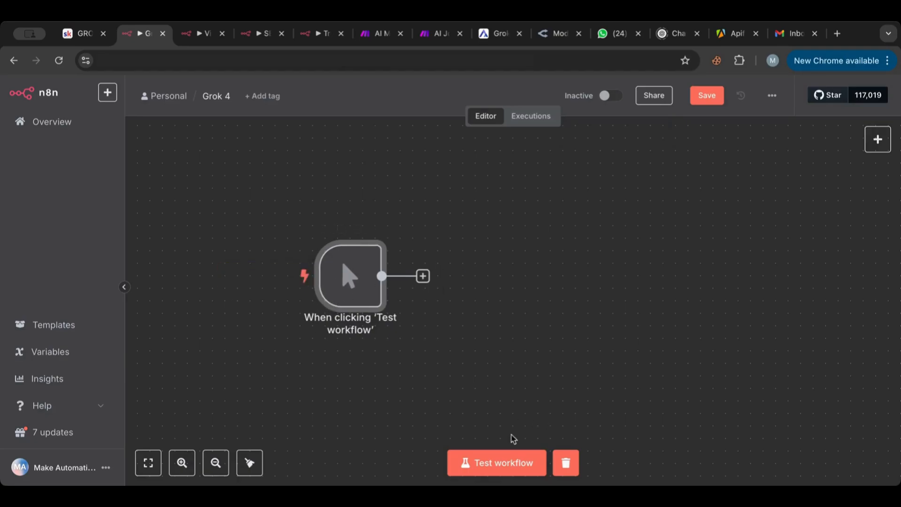
- Add an HTTP Request node after the manual trigger and rename it "Grok 4 Request"
left_click(423, 277)
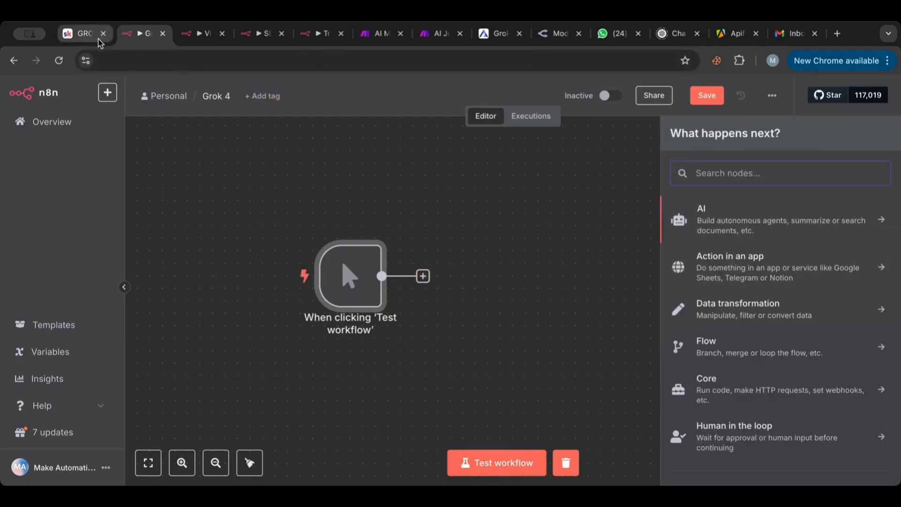
type("http")
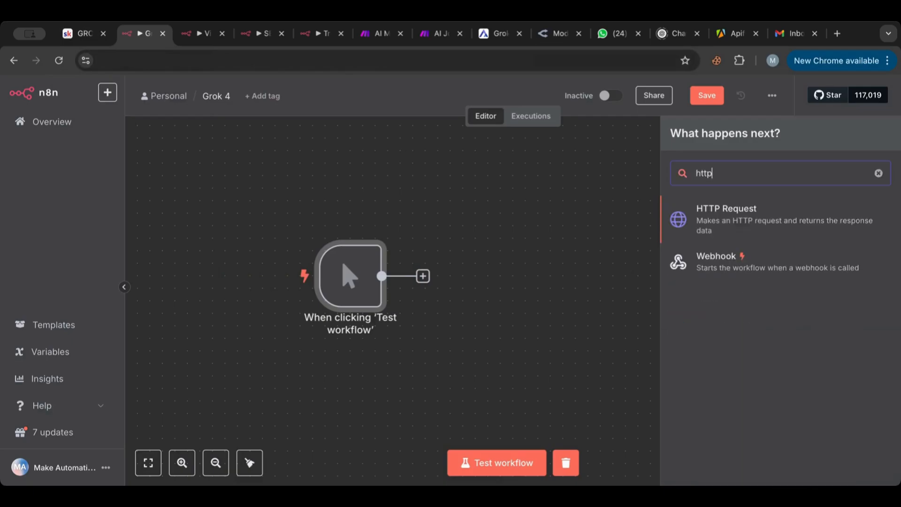
left_click(797, 224)
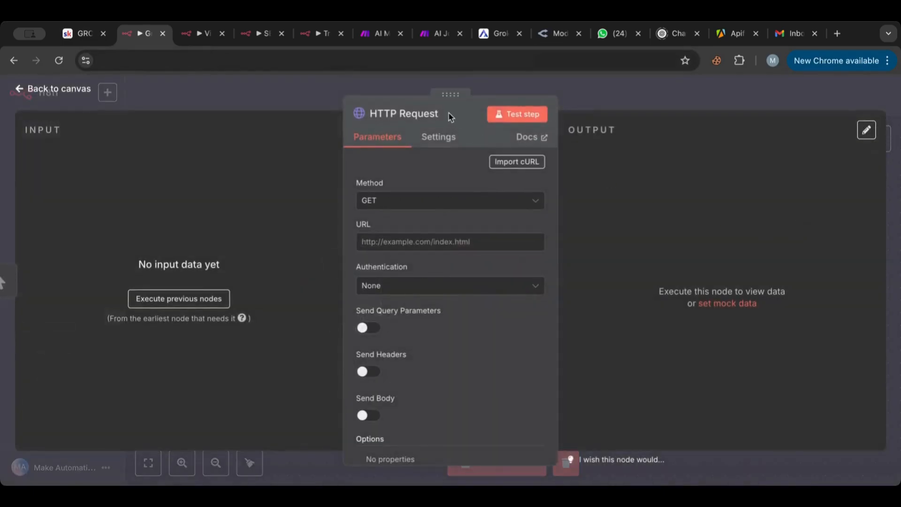
left_click(443, 115)
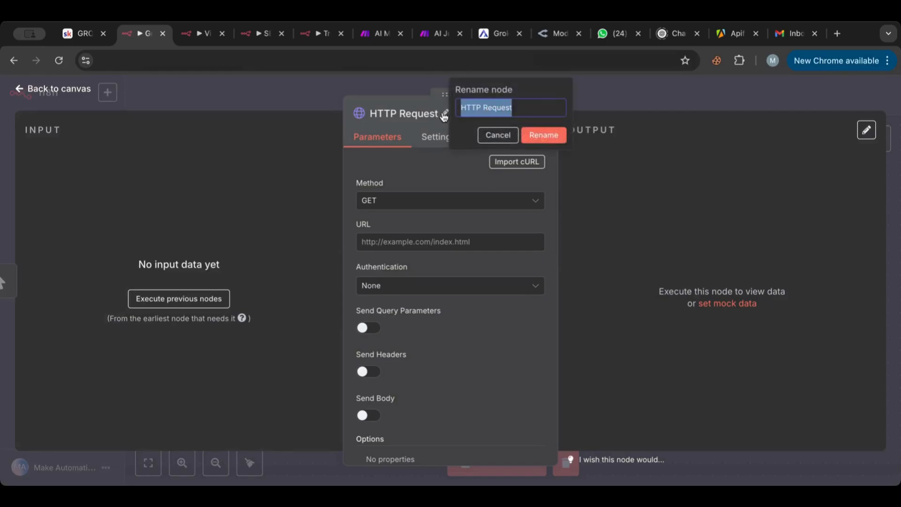
type("R")
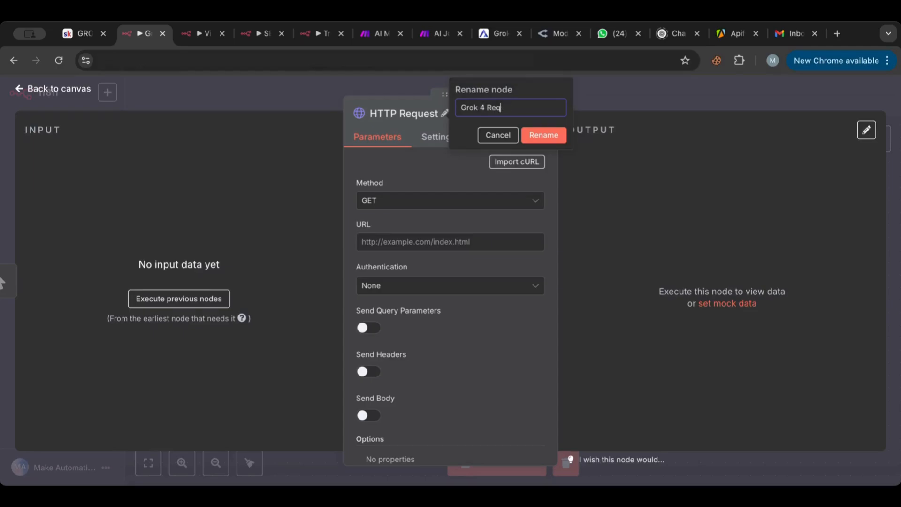
left_click(542, 135)
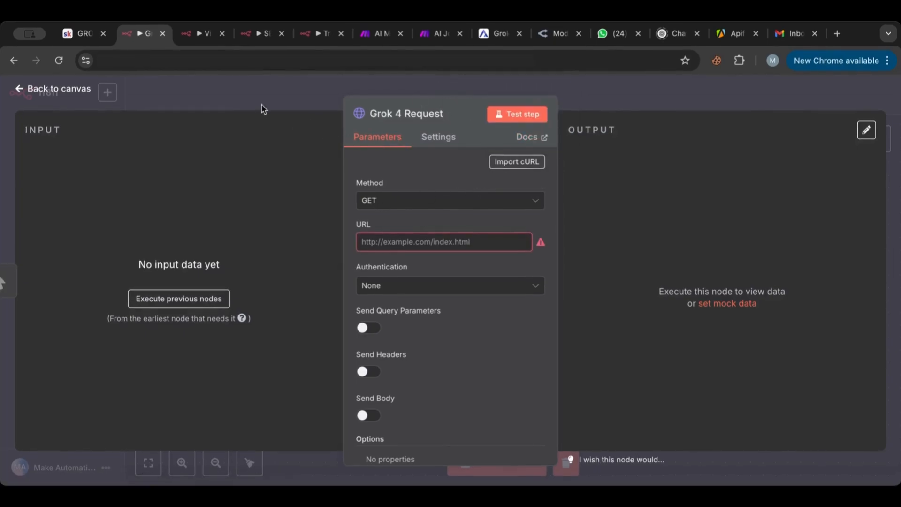
left_click(87, 35)
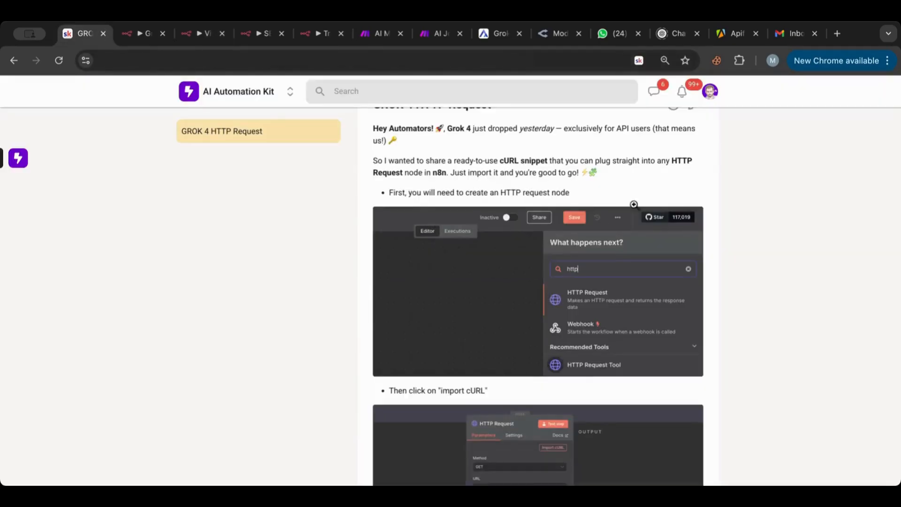
scroll(512, 329, "down", 3)
scroll(557, 227, "down", 2)
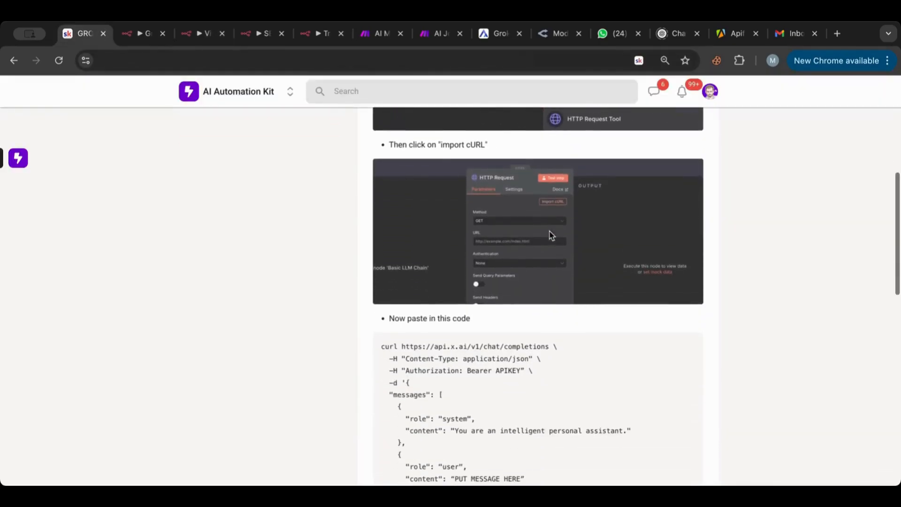
scroll(464, 206, "down", 3)
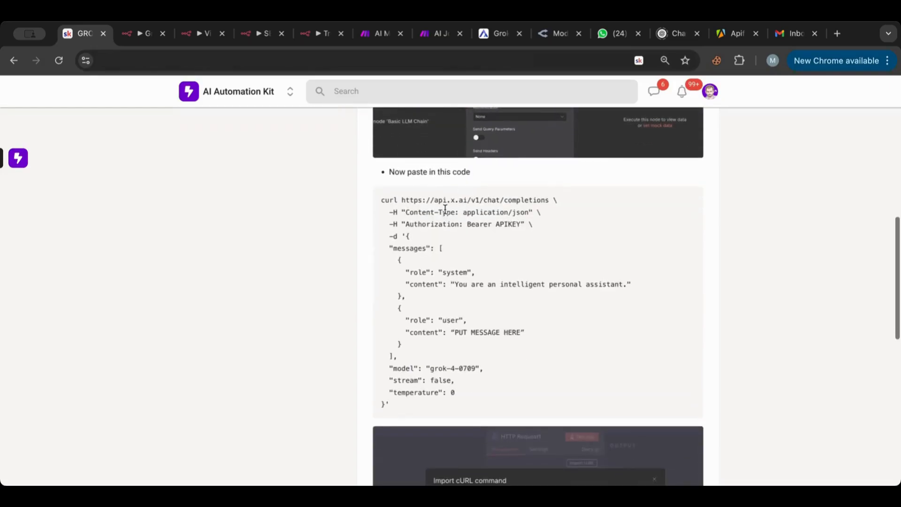
left_click_drag(382, 201, 473, 411)
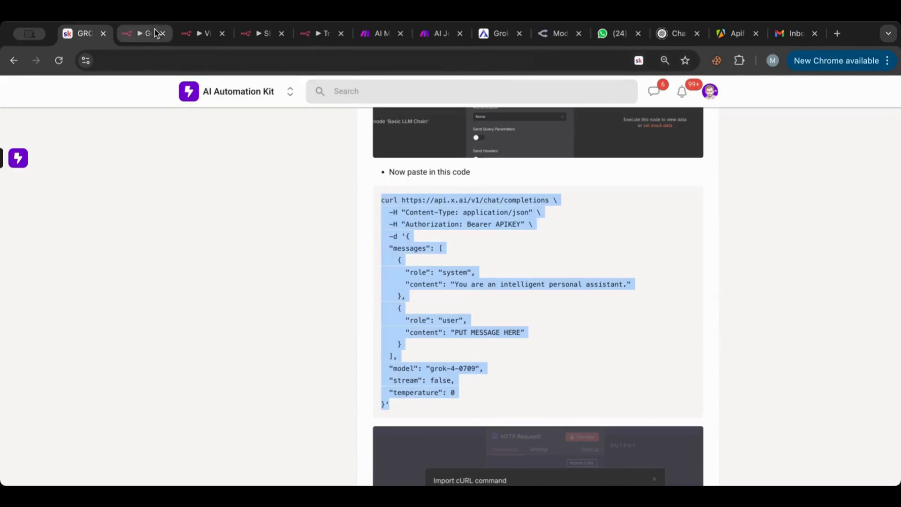
- Return to the Grok 4 Request node and import the copied cURL command, replacing the old text in the import dialog
left_click(130, 37)
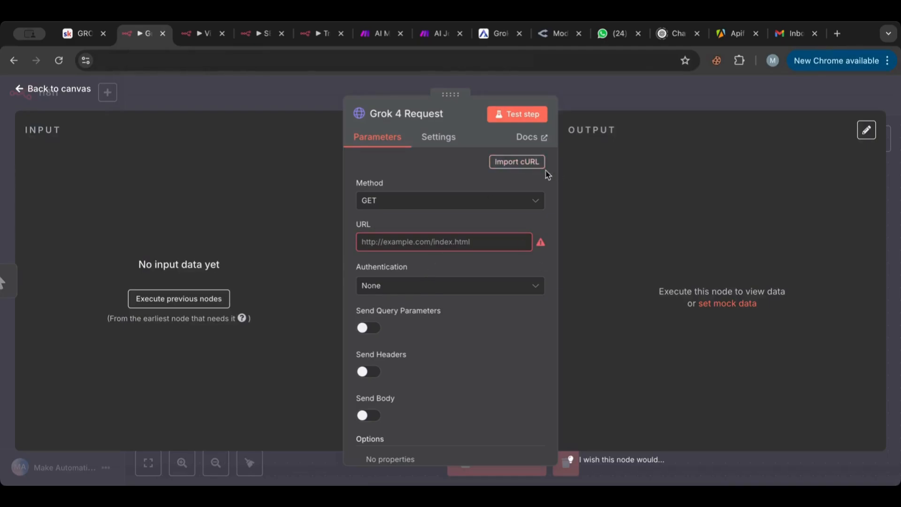
left_click(517, 162)
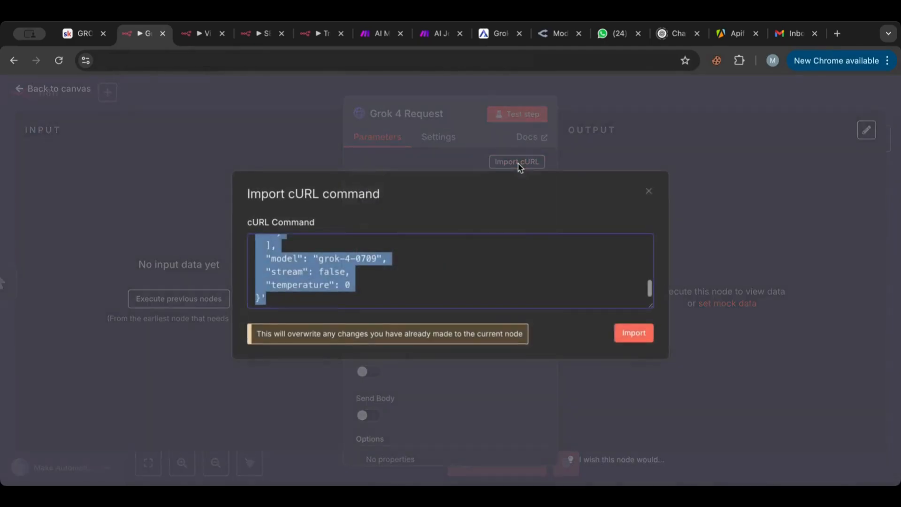
key("BackSpace")
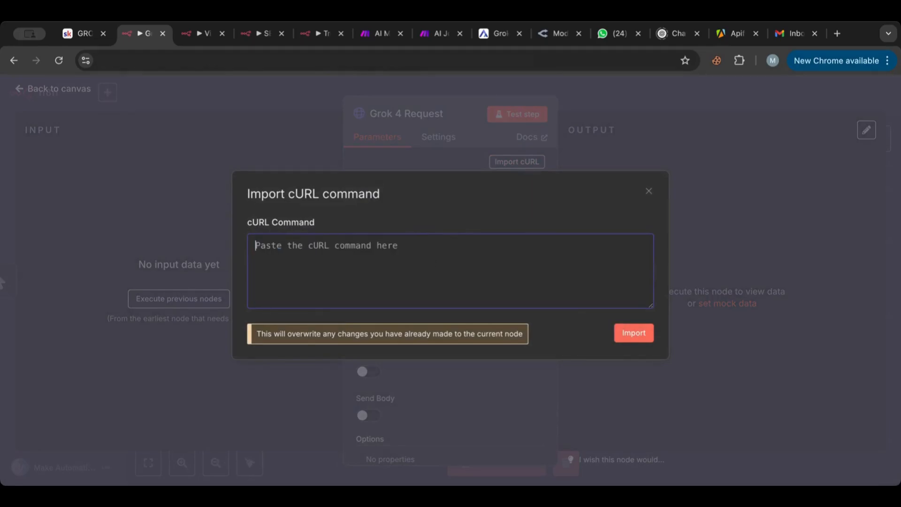
key("ctrl+v")
left_click(633, 333)
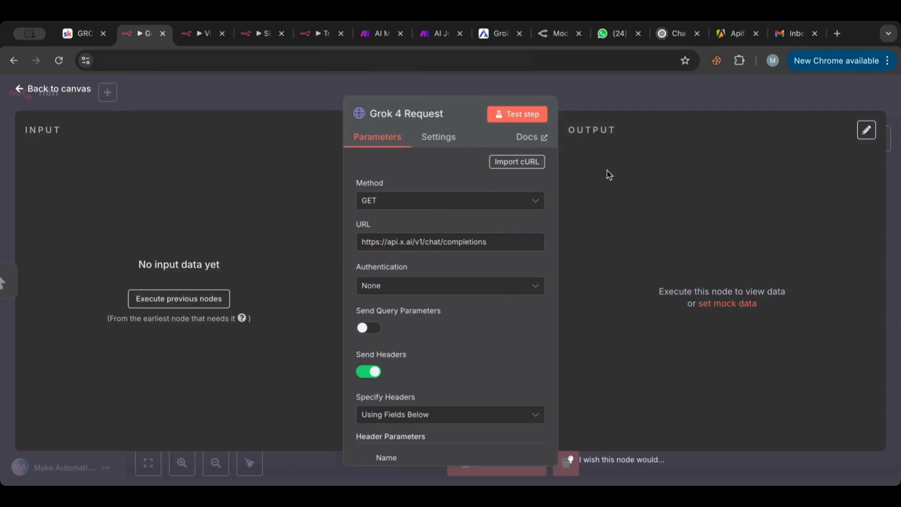
- Remove the stray message data that follows the APIKEY placeholder in the Authorization header's value
scroll(496, 245, "down", 3)
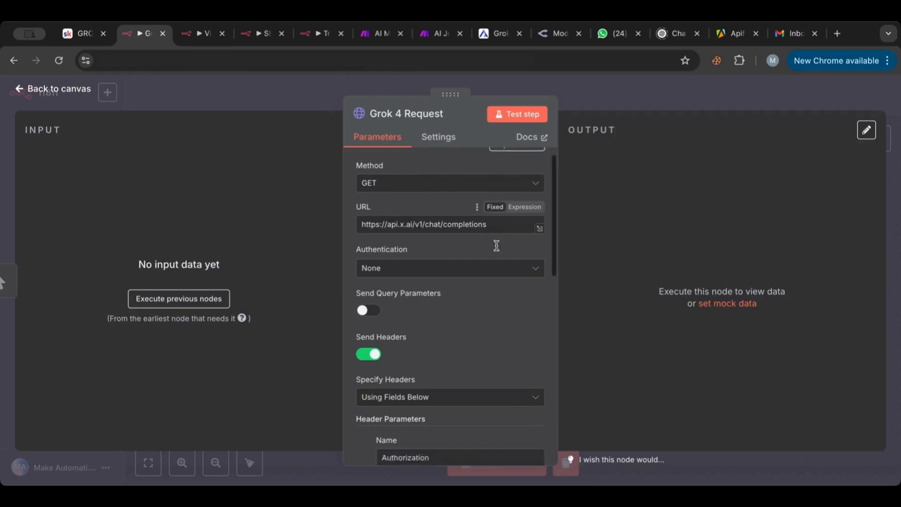
scroll(496, 246, "down", 2)
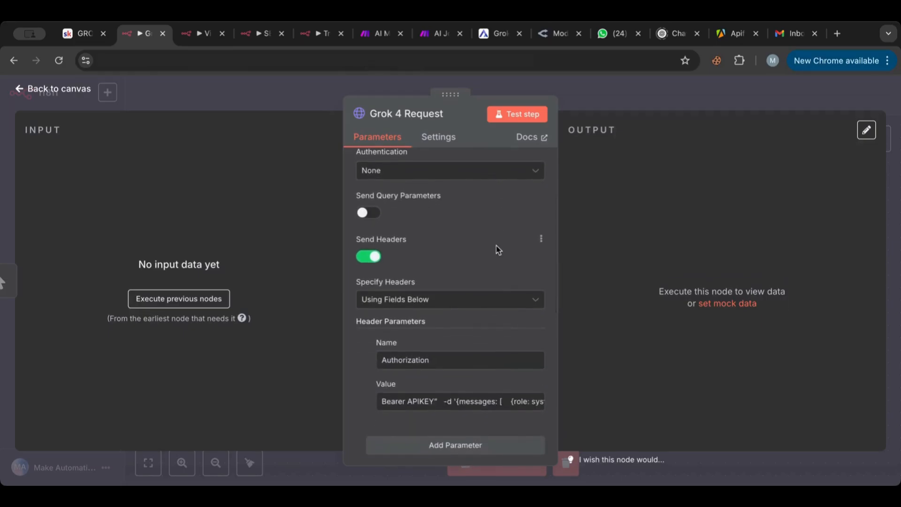
left_click_drag(442, 402, 692, 406)
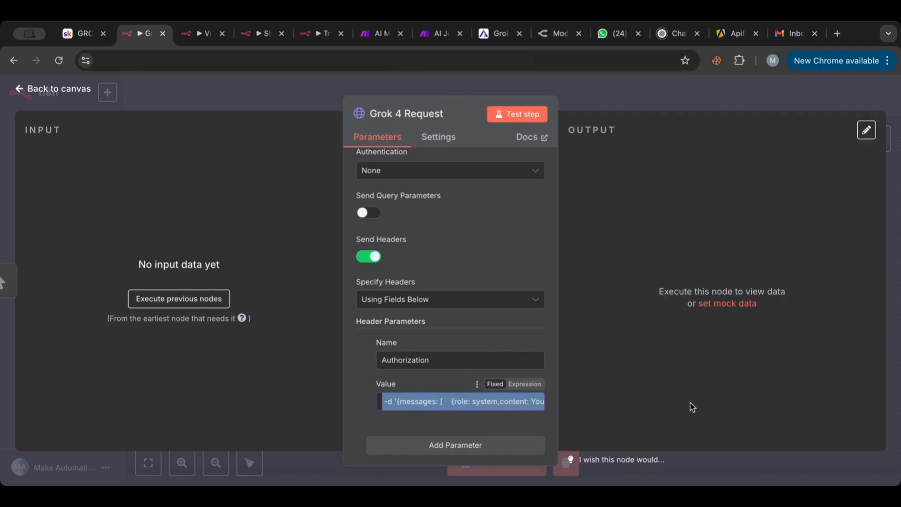
key("ctrl+v")
scroll(535, 406, "down", 7)
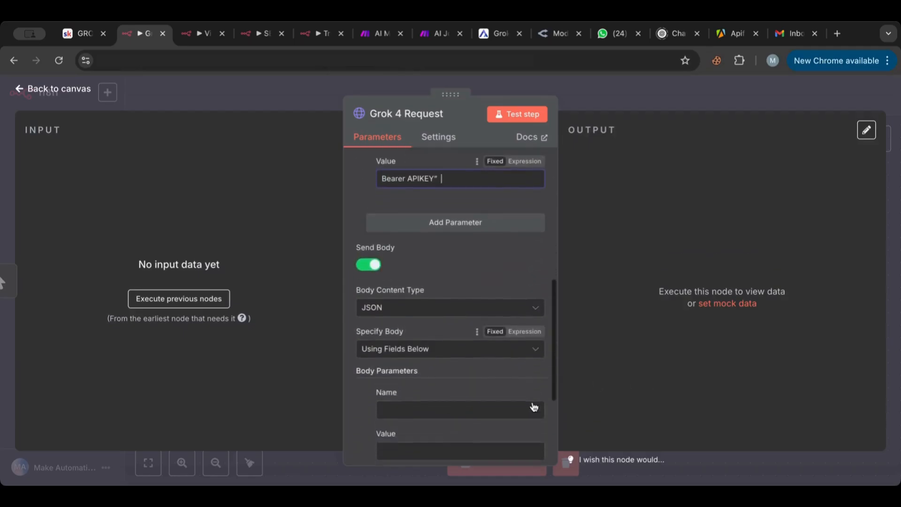
scroll(535, 406, "down", 2)
scroll(535, 406, "up", 7)
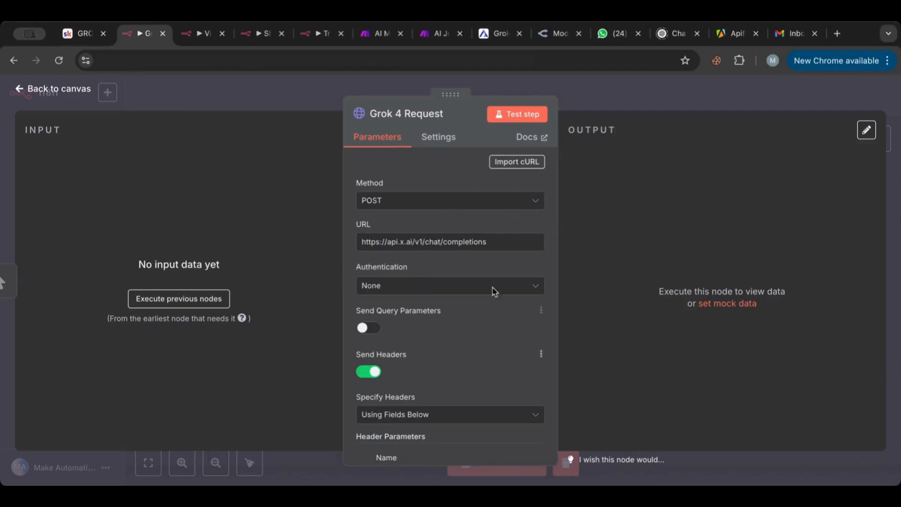
- Review the Grok 4 Request node's header parameters and select the APIKEY placeholder in the Authorization value
scroll(425, 325, "down", 2)
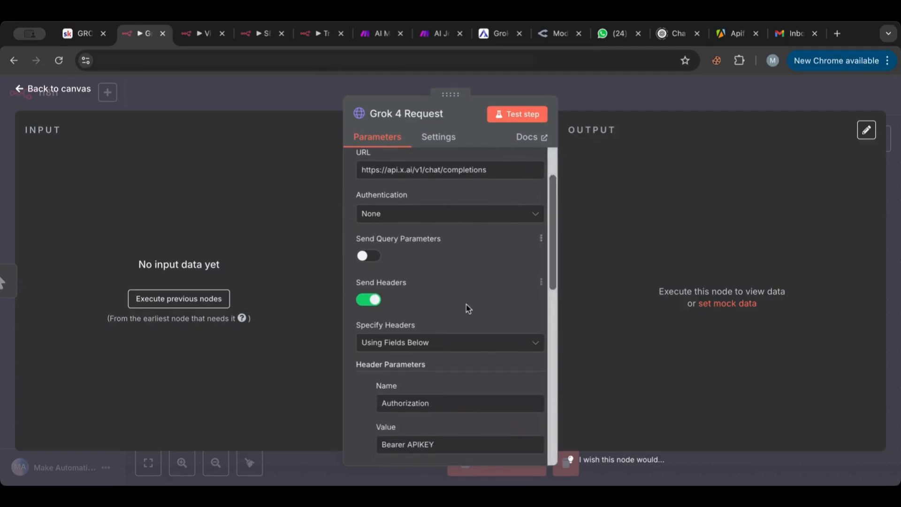
scroll(466, 307, "down", 3)
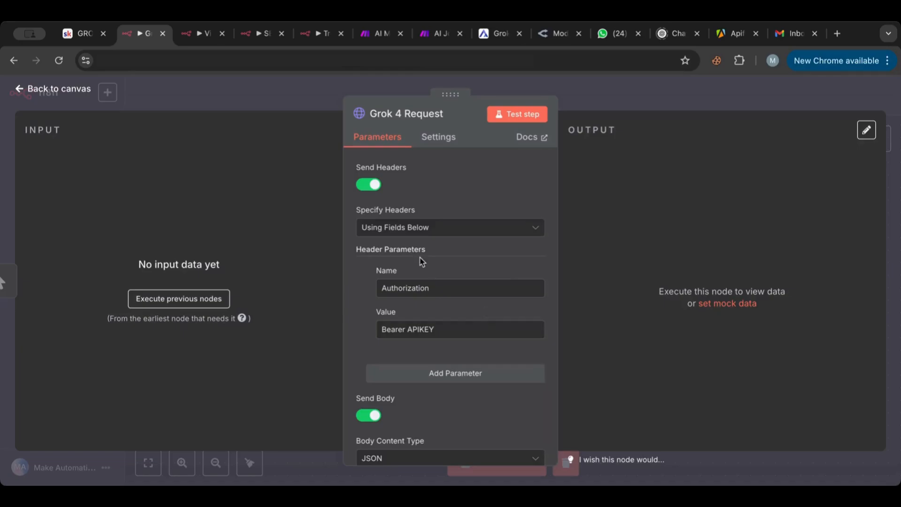
double_click(424, 329)
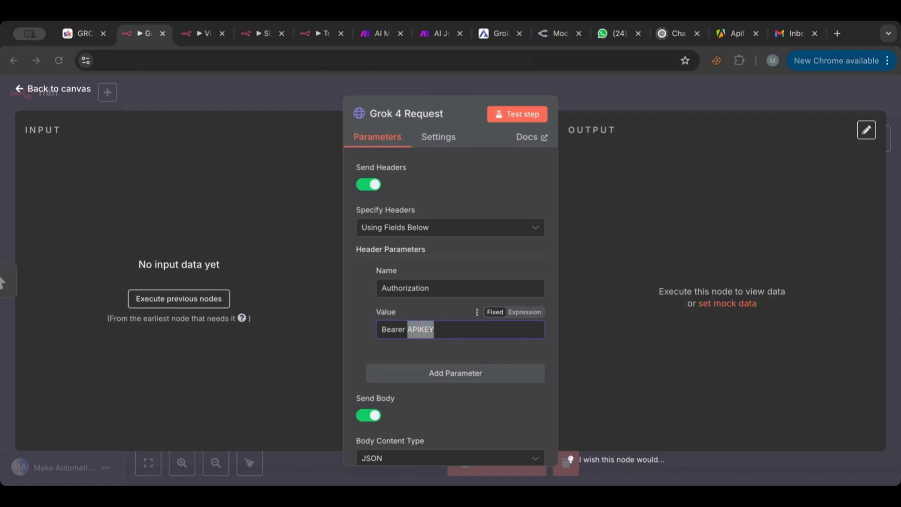
left_click(212, 240)
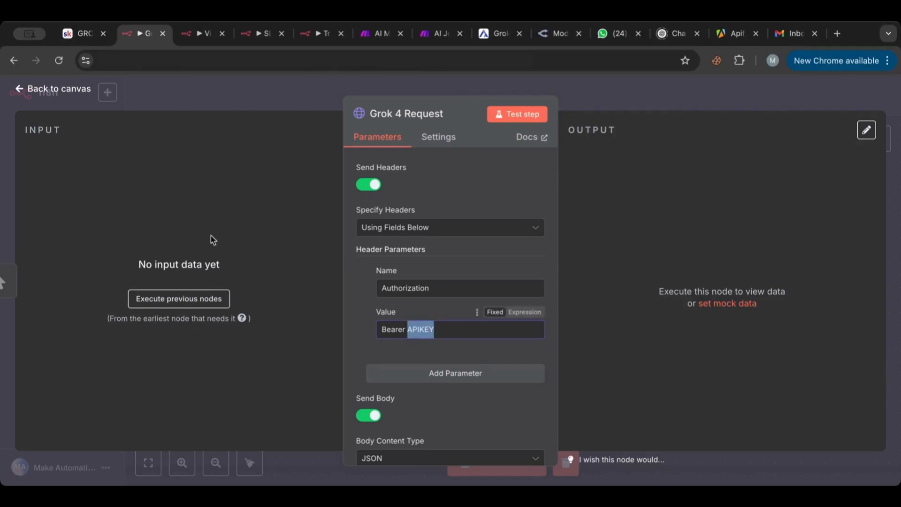
- Switch to the GROK 4 HTTP Request guide and read its closing instructions on replacing the API key and message placeholders
left_click(83, 41)
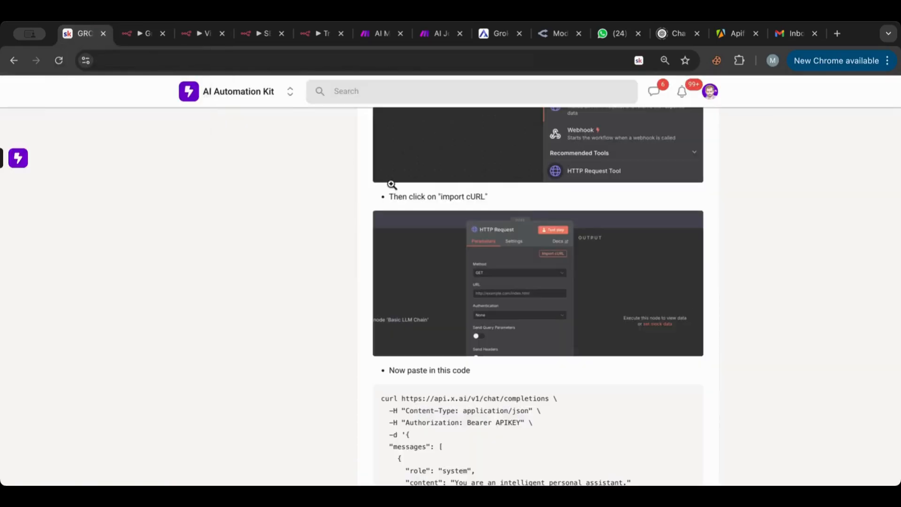
scroll(397, 187, "down", 12)
scroll(404, 202, "down", 3)
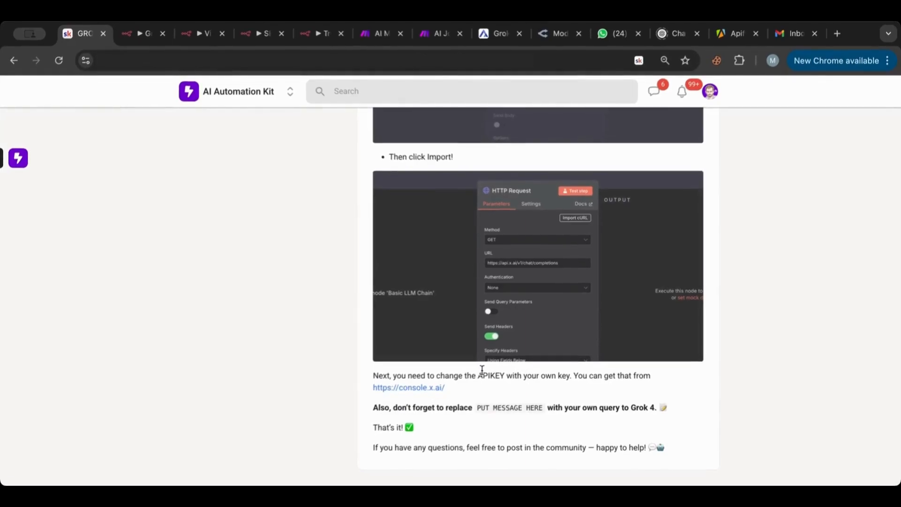
- Reread the guide's cURL code and its closing notes on replacing the API key and message placeholders
scroll(466, 306, "up", 10)
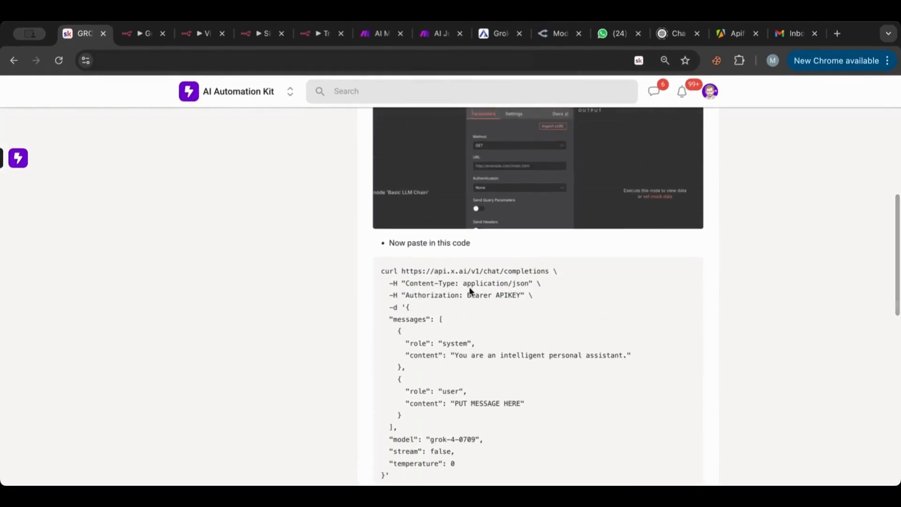
scroll(469, 286, "down", 5)
scroll(432, 240, "down", 3)
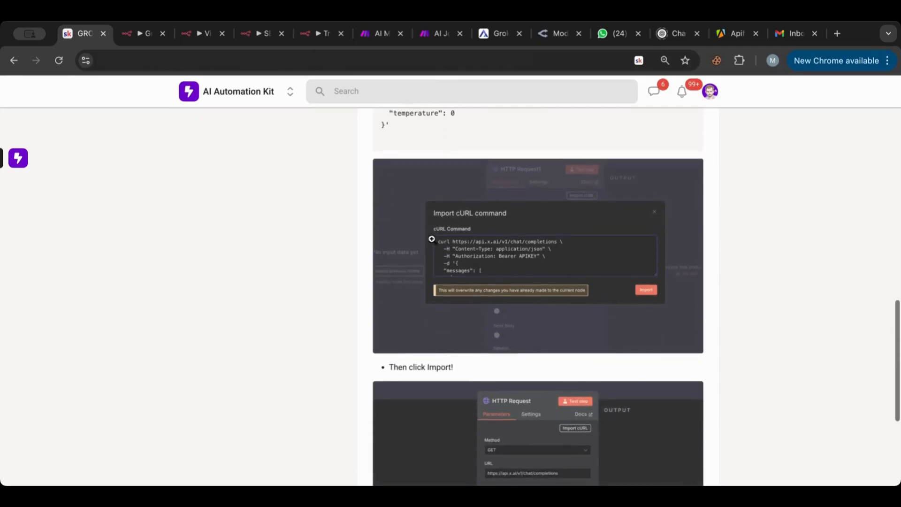
scroll(488, 305, "down", 5)
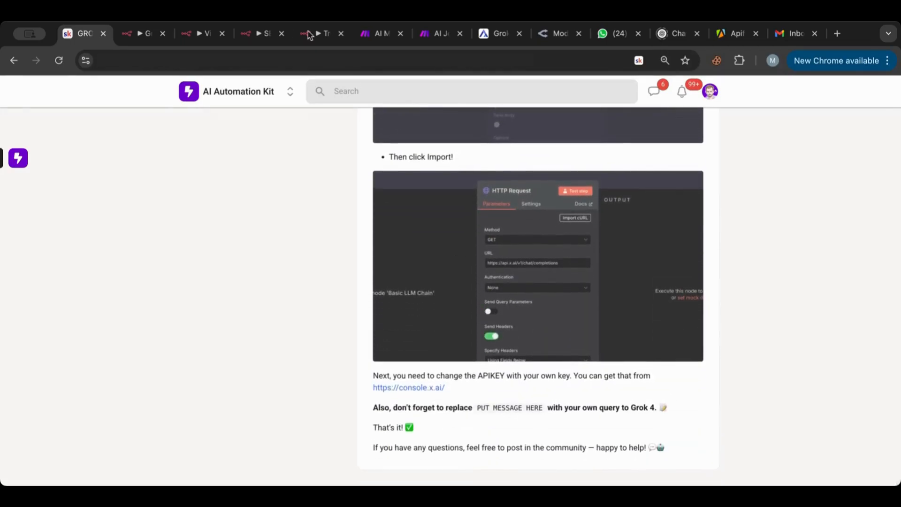
- Return to the Grok 4 Request node and set its authentication to Generic Credential Type with Header Auth
left_click(140, 34)
scroll(405, 304, "down", 2)
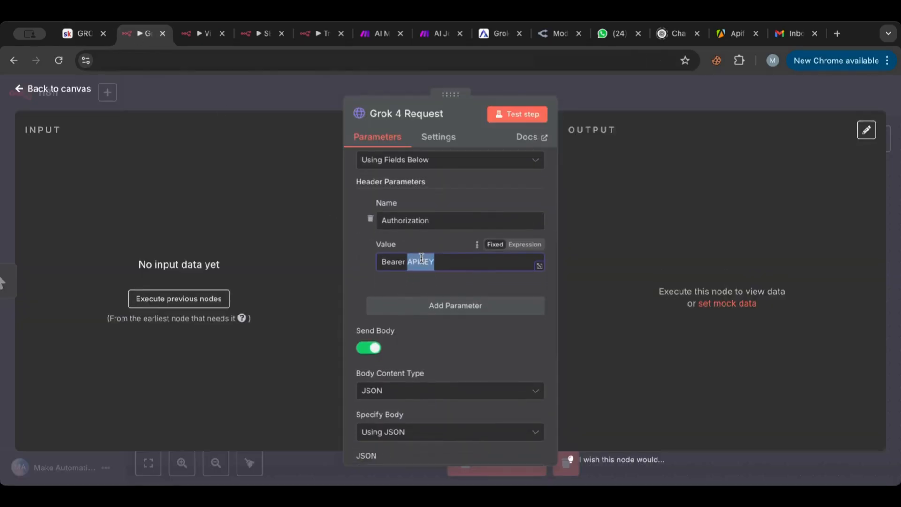
scroll(421, 257, "up", 2)
scroll(421, 258, "up", 3)
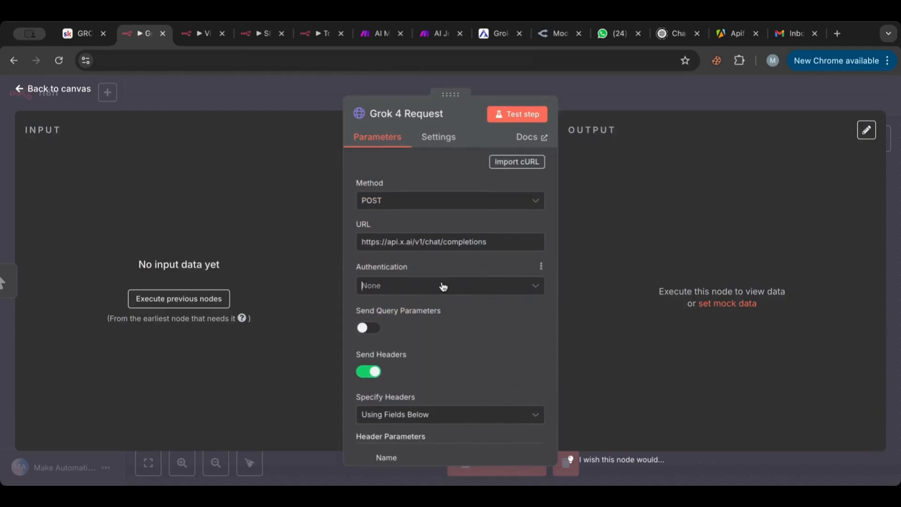
left_click(443, 285)
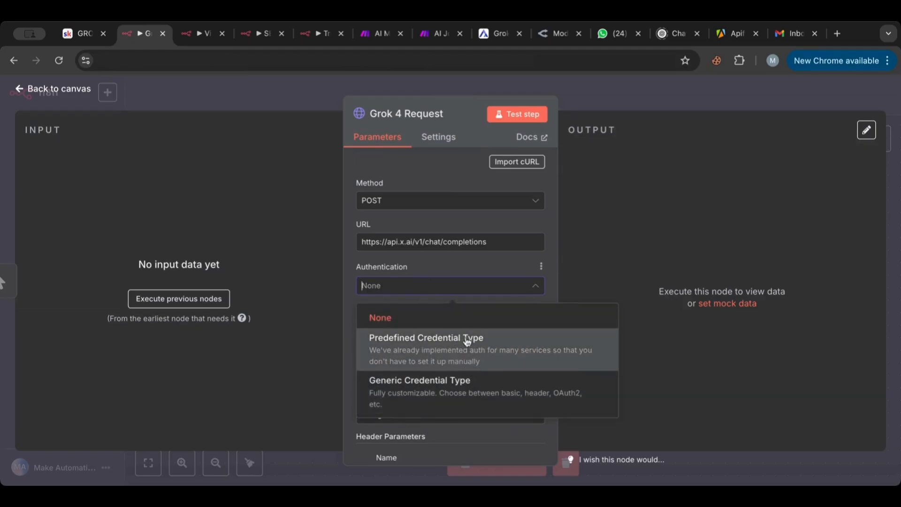
left_click(409, 402)
left_click(419, 326)
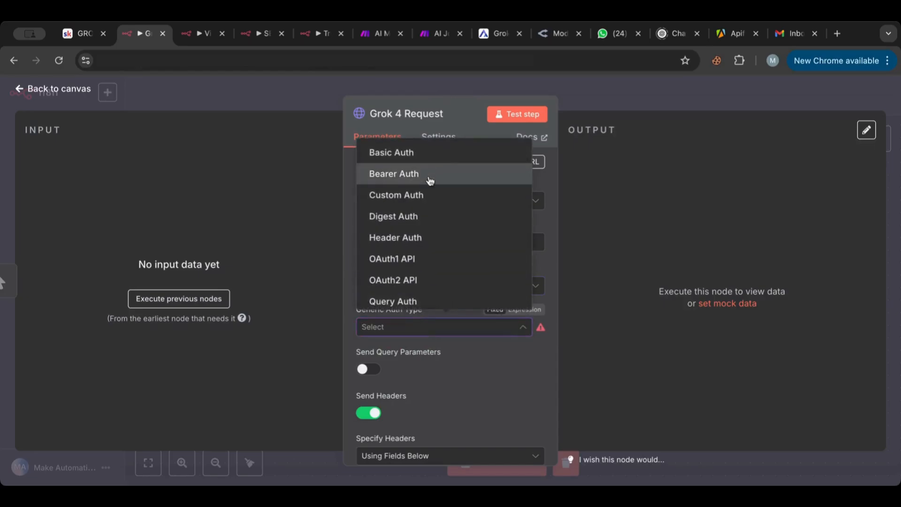
left_click(421, 236)
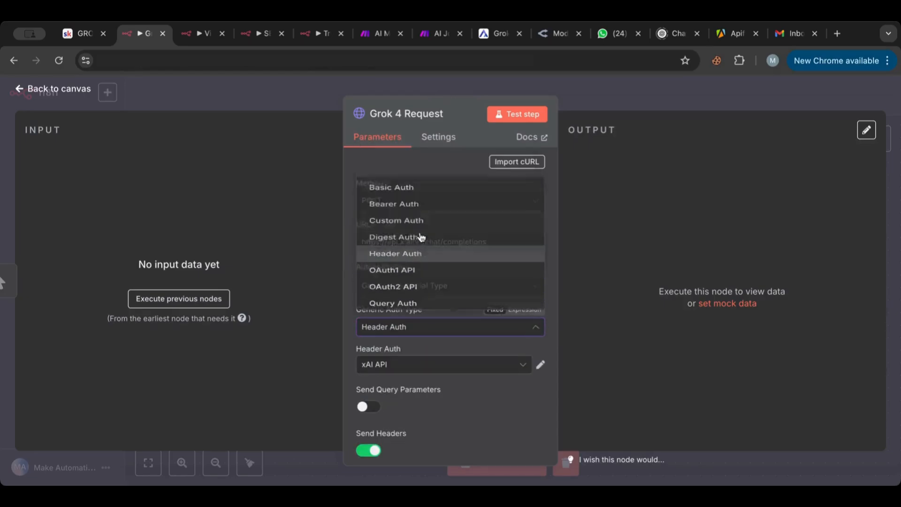
- Check the available Header Auth credentials and review the connection details of the xAI API credential
left_click(382, 366)
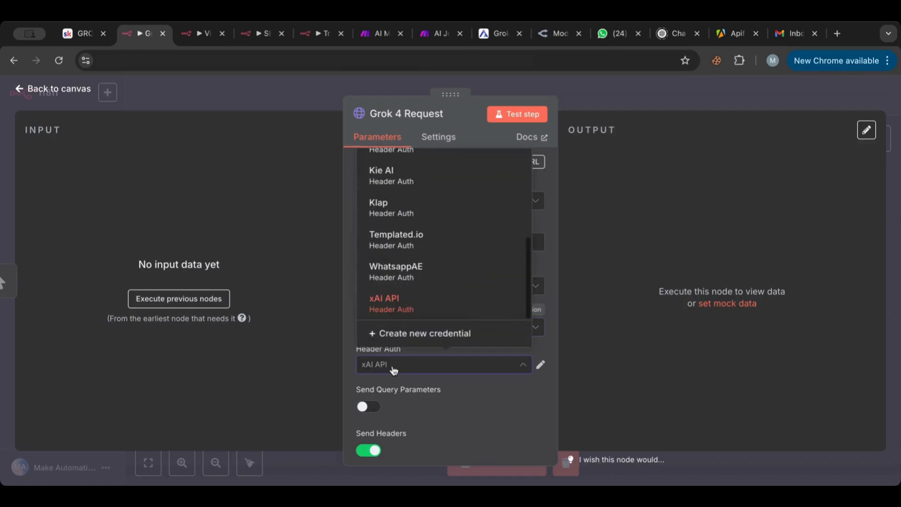
left_click(495, 381)
left_click(542, 365)
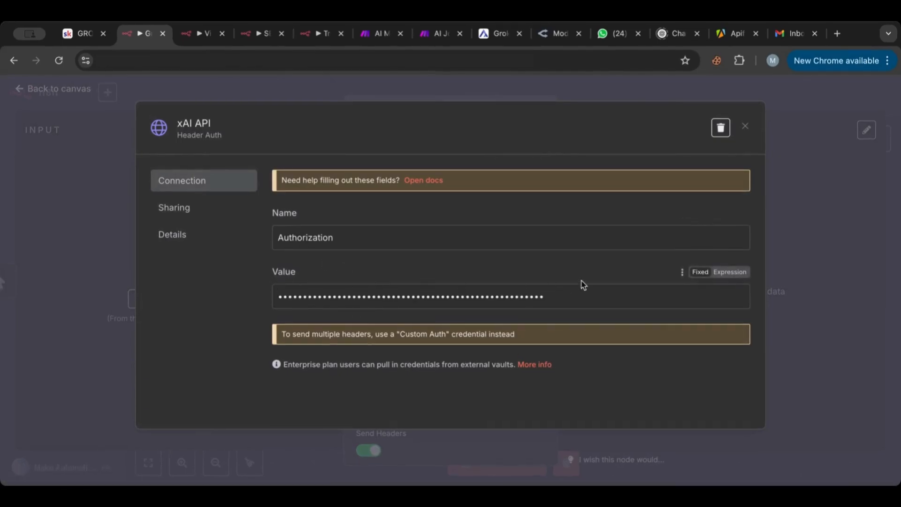
left_click(745, 127)
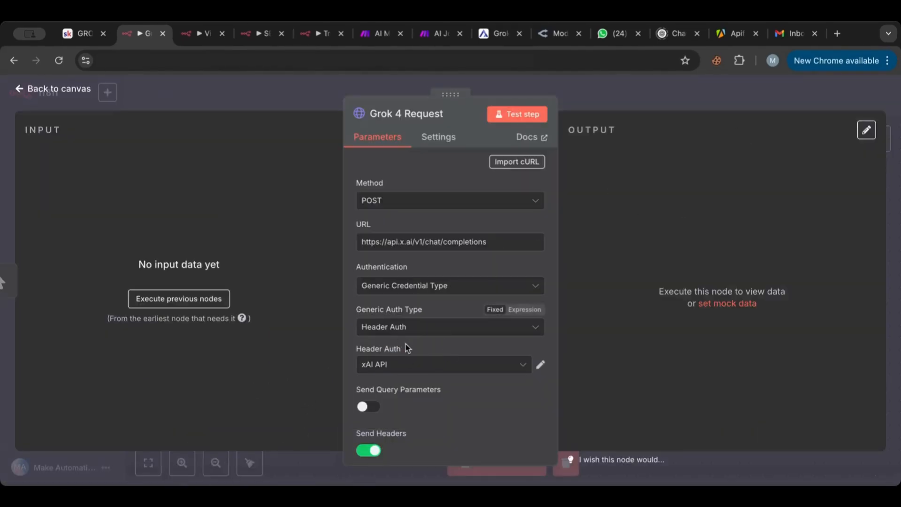
- Turn off Send Headers in the Grok 4 Request node
scroll(450, 364, "down", 2)
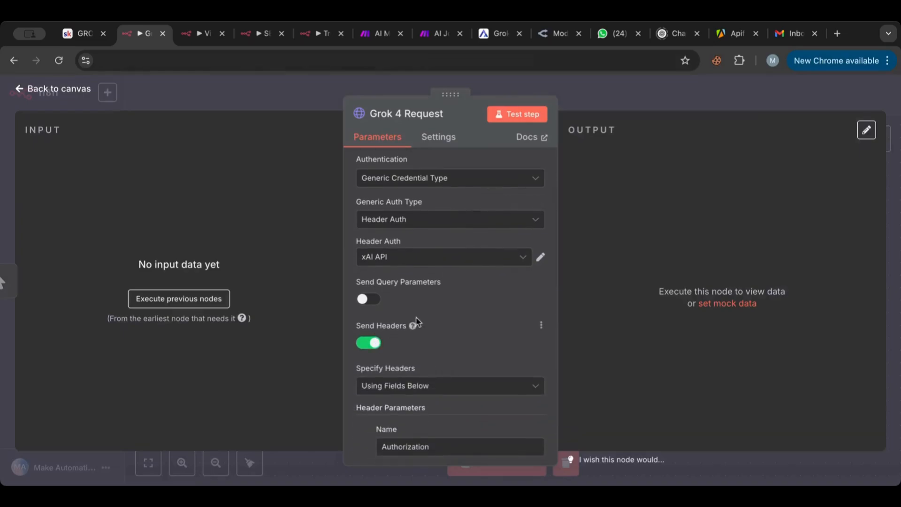
scroll(416, 322, "down", 3)
left_click(369, 218)
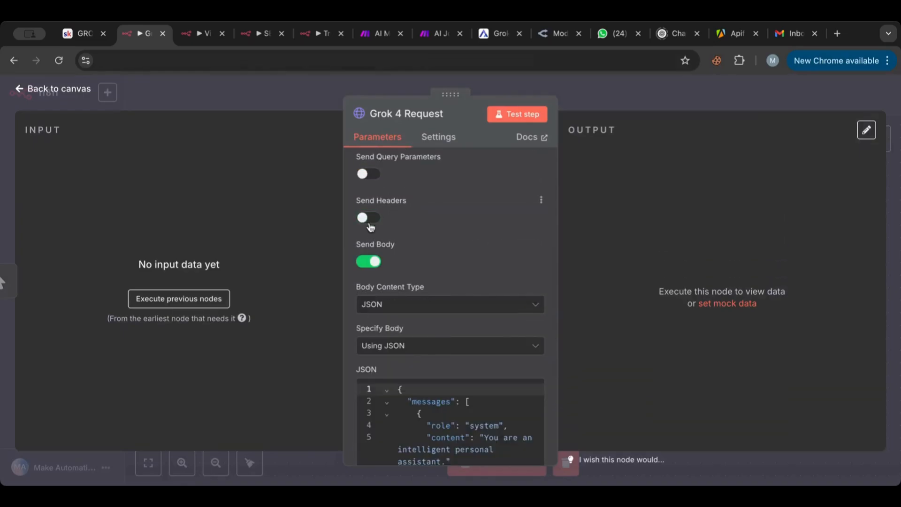
- Review the node's remaining parameters and its JSON body, including the system message, user message and model settings
scroll(458, 227, "down", 3)
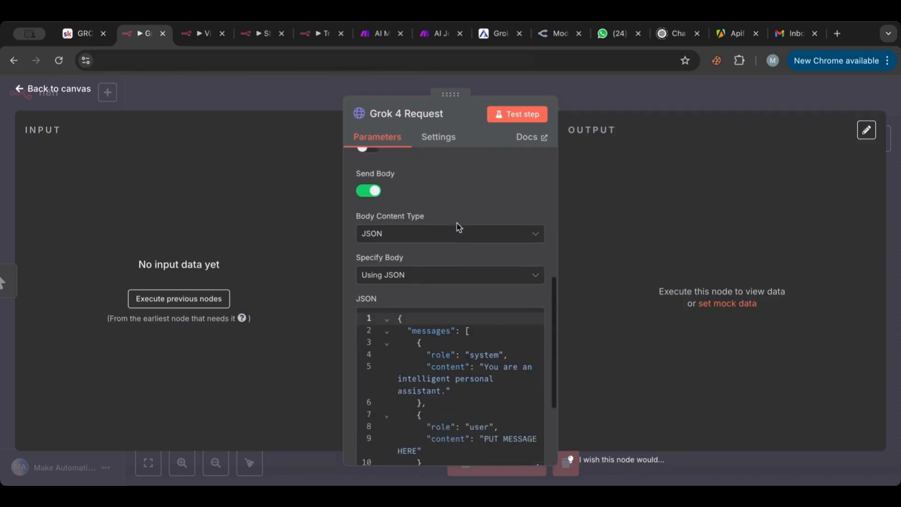
scroll(438, 259, "up", 10)
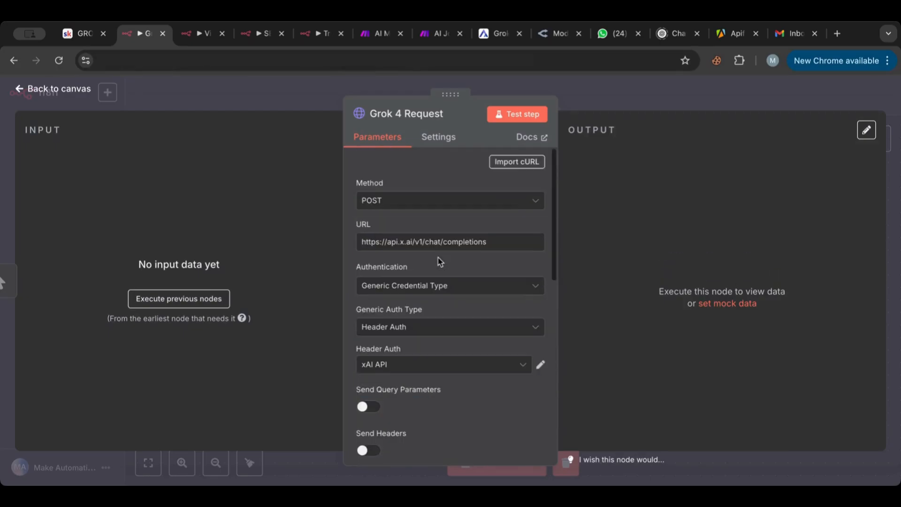
scroll(407, 342, "down", 12)
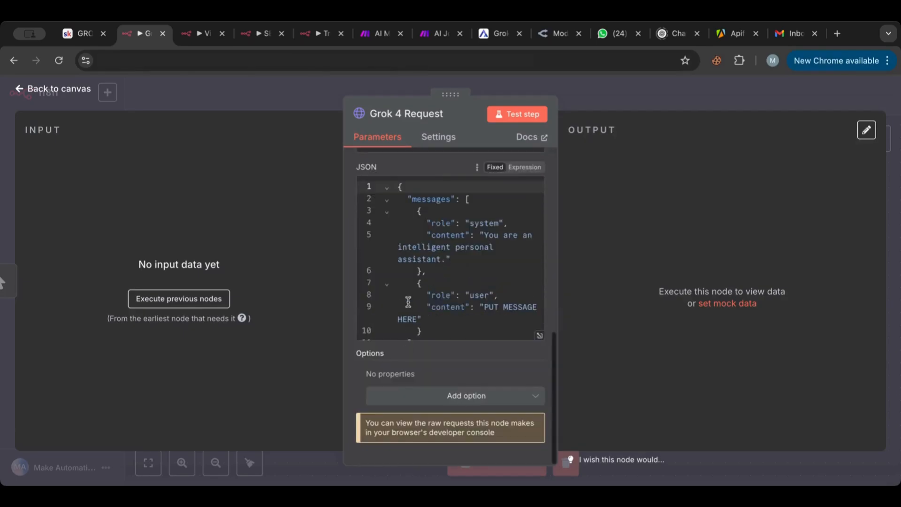
scroll(410, 295, "up", 2)
scroll(413, 293, "down", 2)
scroll(417, 294, "up", 2)
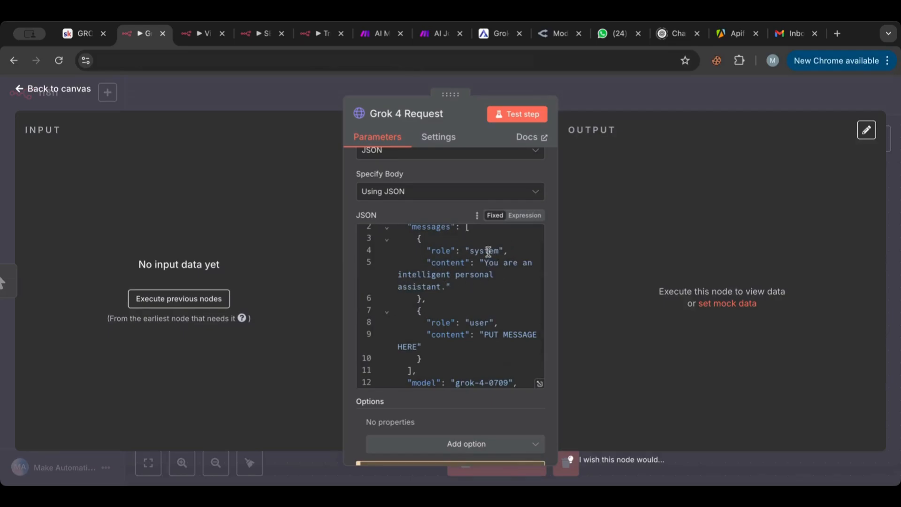
scroll(486, 300, "down", 2)
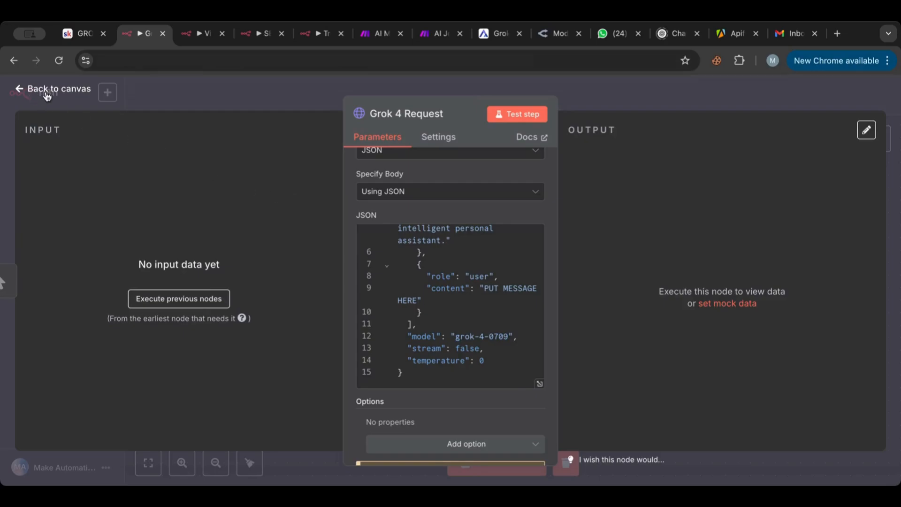
- Move the Grok 4 Request node farther right on the canvas and add a chat message trigger to the workflow
left_click(20, 91)
left_click_drag(516, 265, 640, 265)
left_click(359, 228)
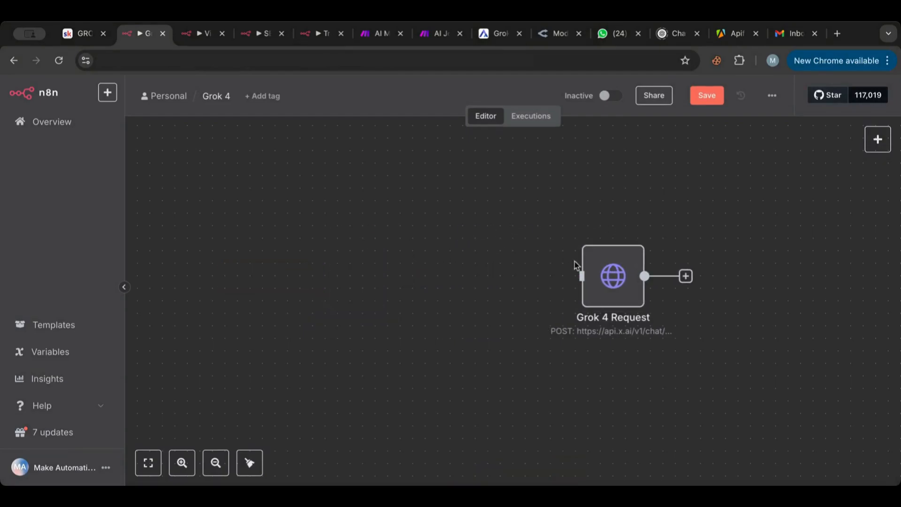
left_click(876, 148)
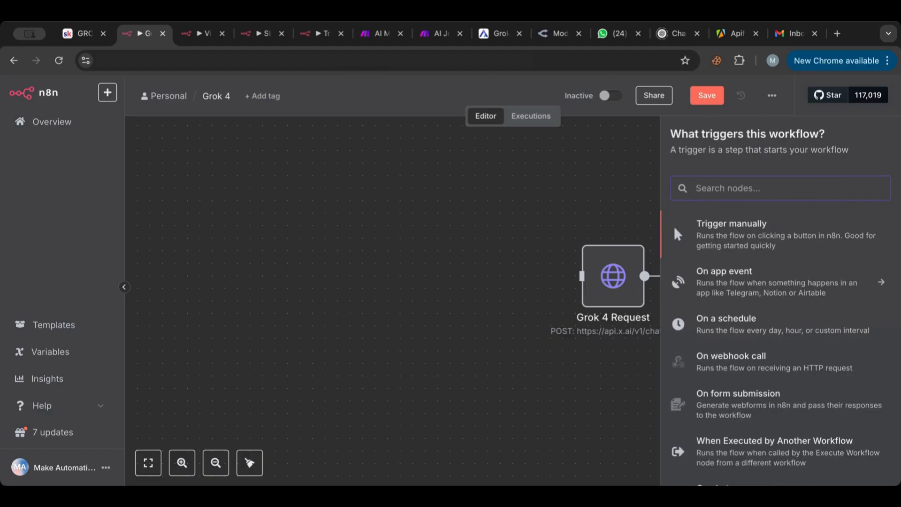
type("chat")
left_click(714, 227)
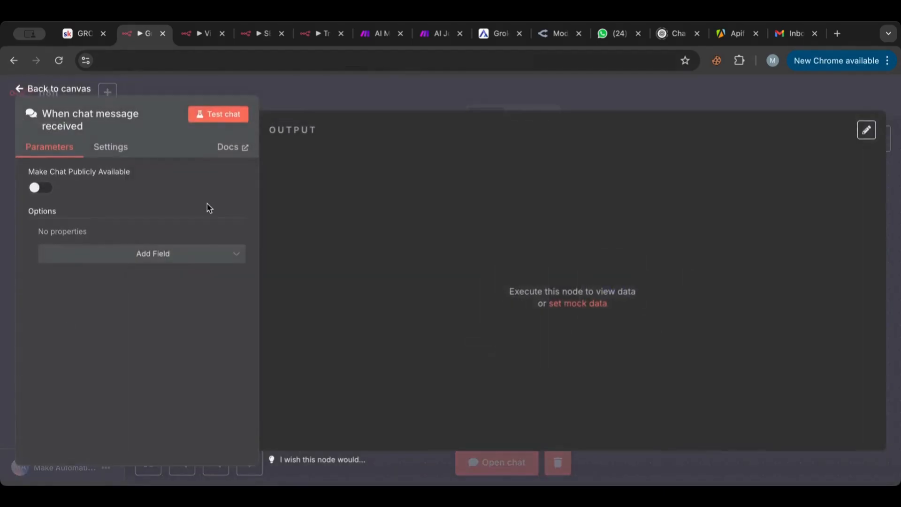
left_click(66, 95)
- Place the chat trigger level with the Grok 4 Request node and delete the connection between them
left_click_drag(523, 323, 484, 286)
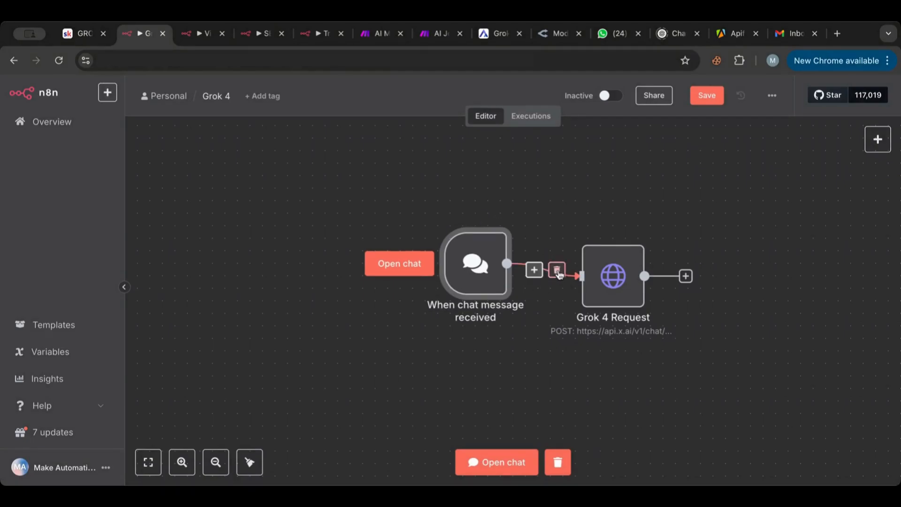
left_click(554, 268)
left_click_drag(466, 265, 465, 278)
- Send the earlier test message "Hello can you tell me the funniest joke every written by a human?" again in the workflow chat
left_click(385, 275)
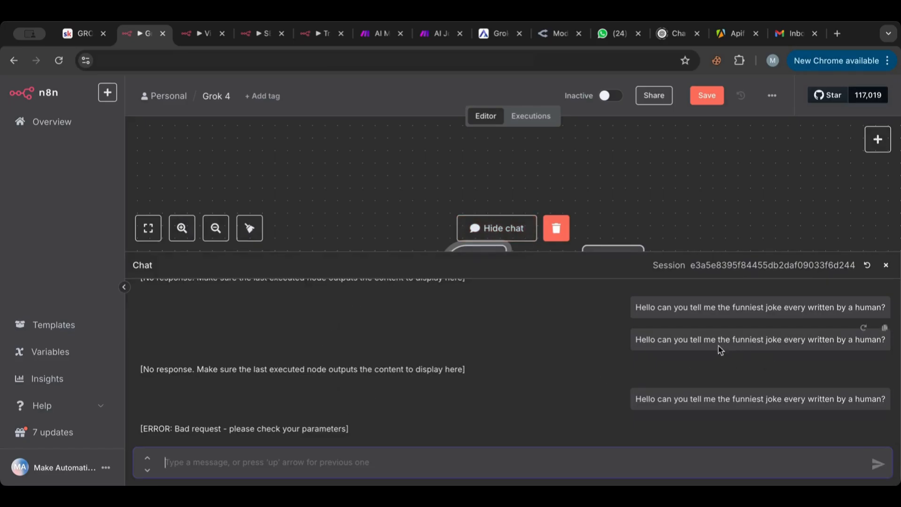
left_click_drag(635, 340, 888, 348)
key("ctrl+c")
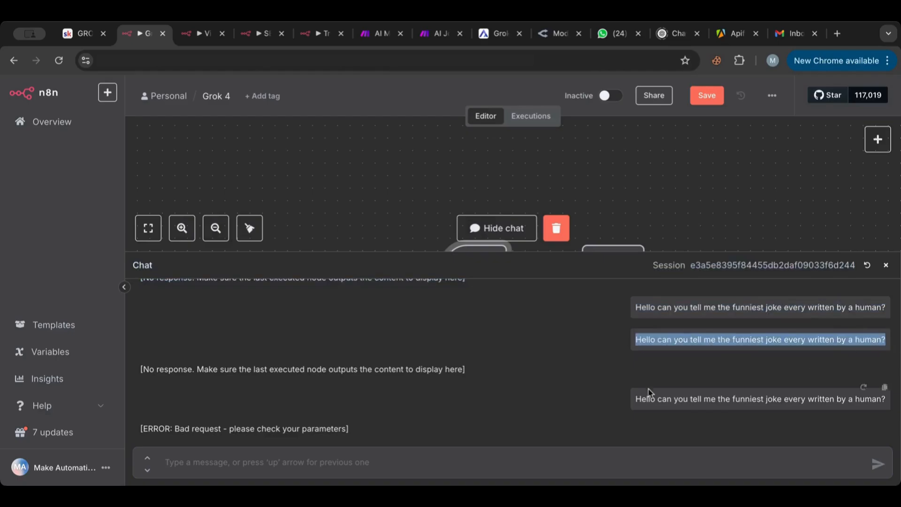
left_click(418, 460)
key("ctrl+v")
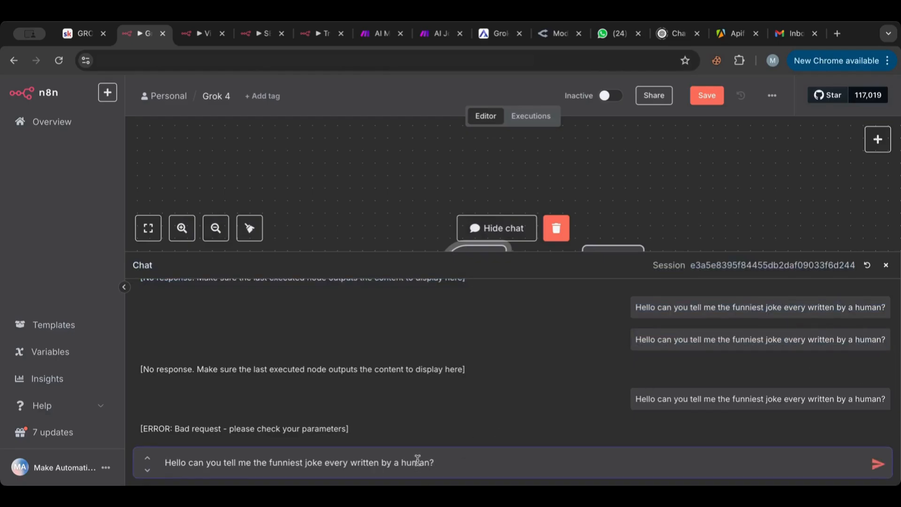
key("Return")
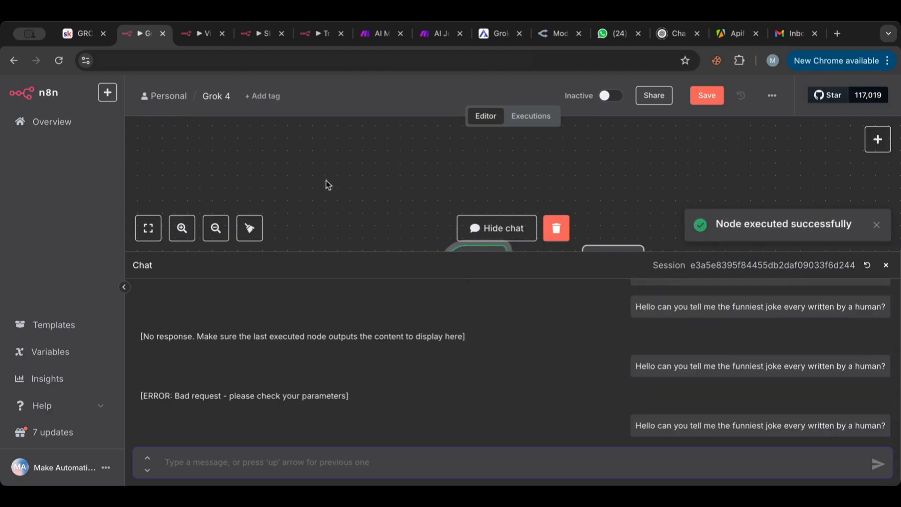
- Check the chat trigger's output data, and reconnect the trigger to the Grok 4 Request node, placed slightly closer
left_click(494, 228)
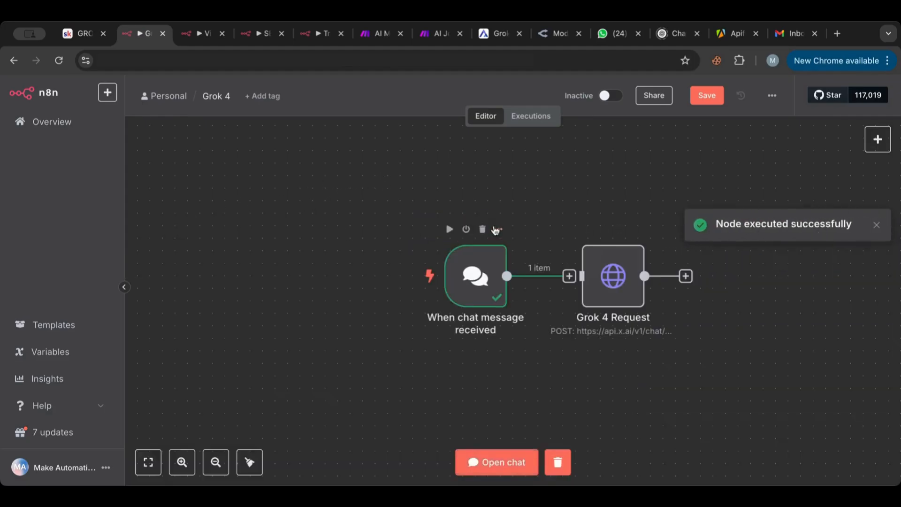
double_click(476, 277)
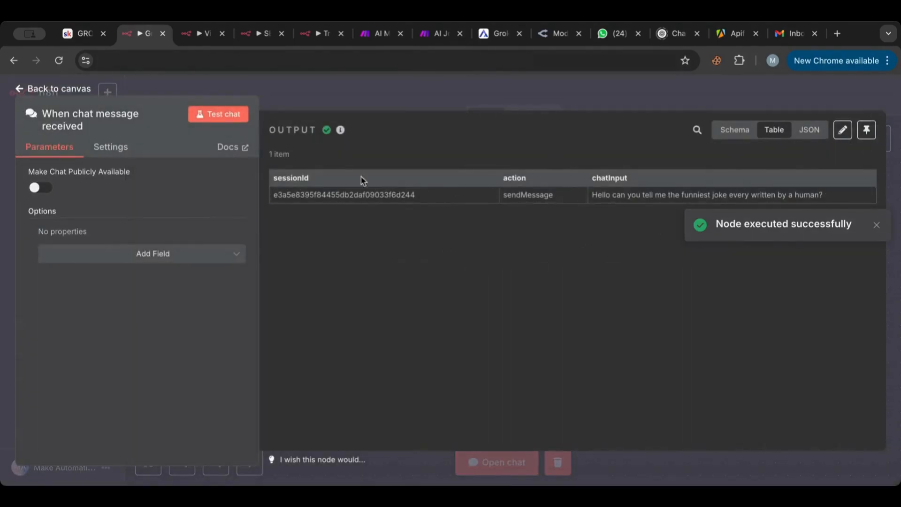
left_click(29, 89)
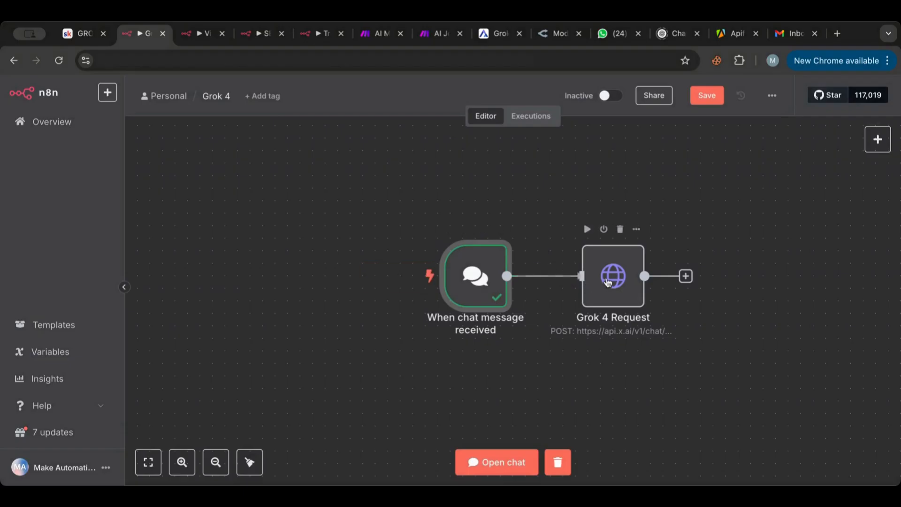
left_click_drag(611, 283, 586, 283)
- Switch the Grok 4 Request node's JSON body to an expression and open it in the expanded editor
double_click(586, 283)
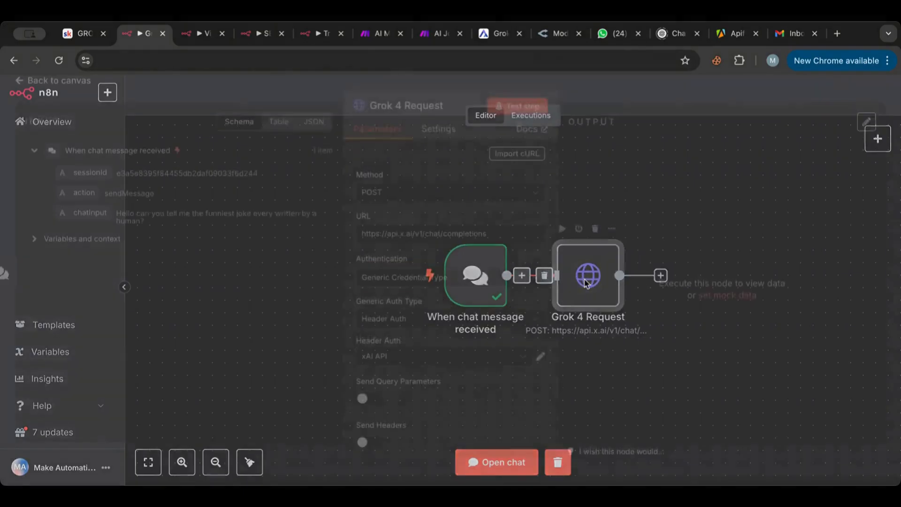
scroll(422, 291, "down", 5)
scroll(414, 295, "up", 2)
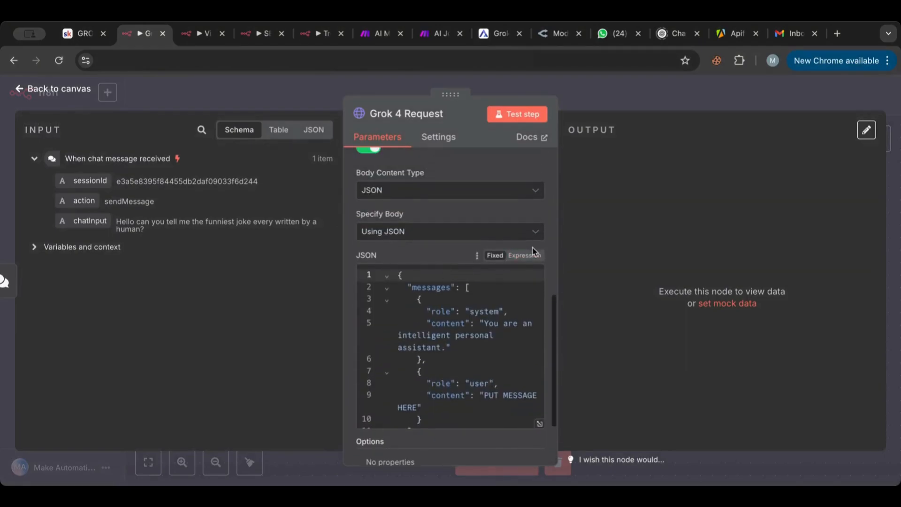
left_click(534, 258)
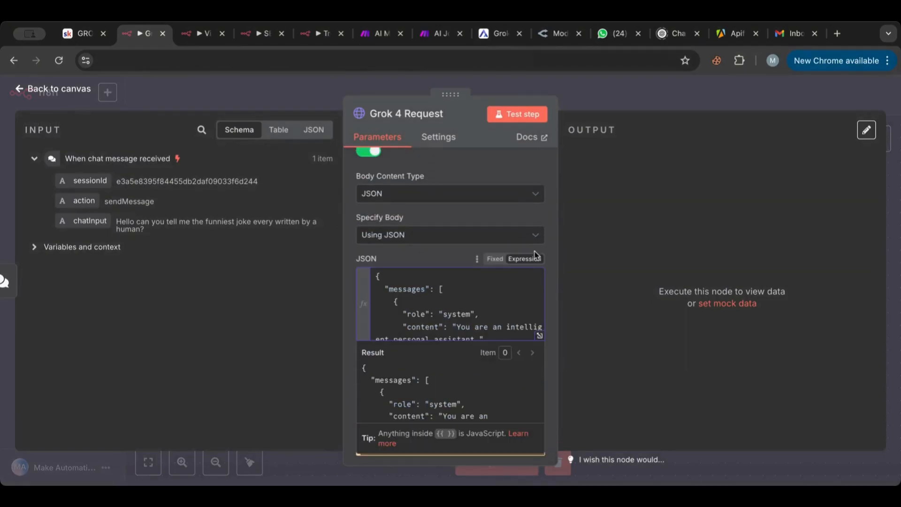
left_click(539, 335)
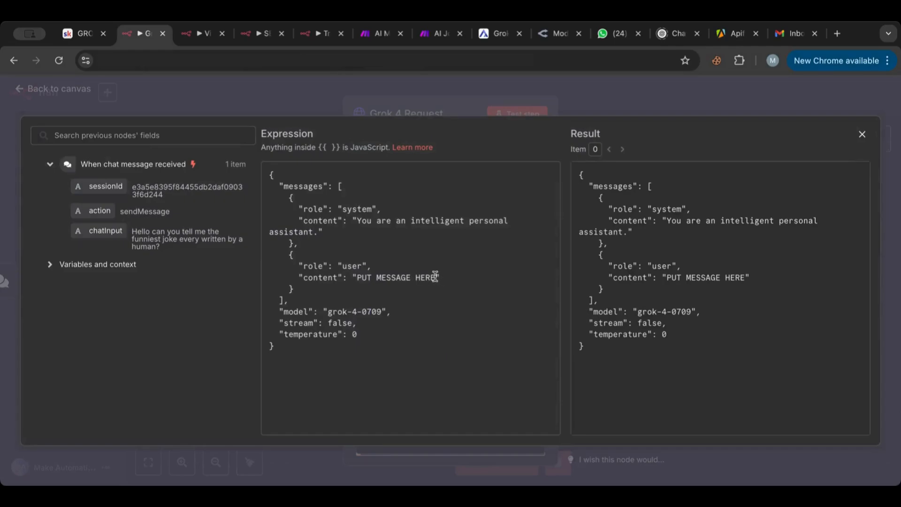
- Replace PUT MESSAGE HERE in the user message's content with the chat trigger's chatInput field
left_click_drag(437, 278, 356, 277)
key("BackSpace")
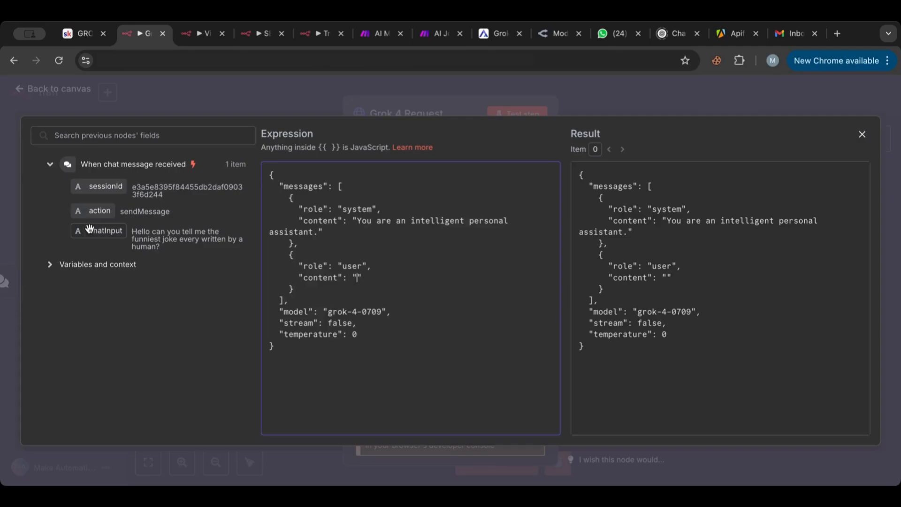
left_click_drag(89, 229, 359, 280)
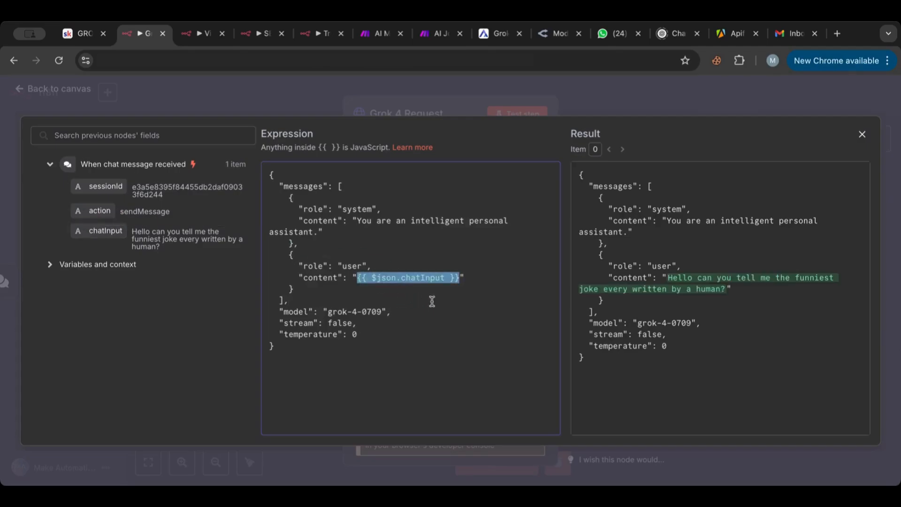
- Close the expression editor and run the Grok 4 Request node on its own as a test
left_click(453, 310)
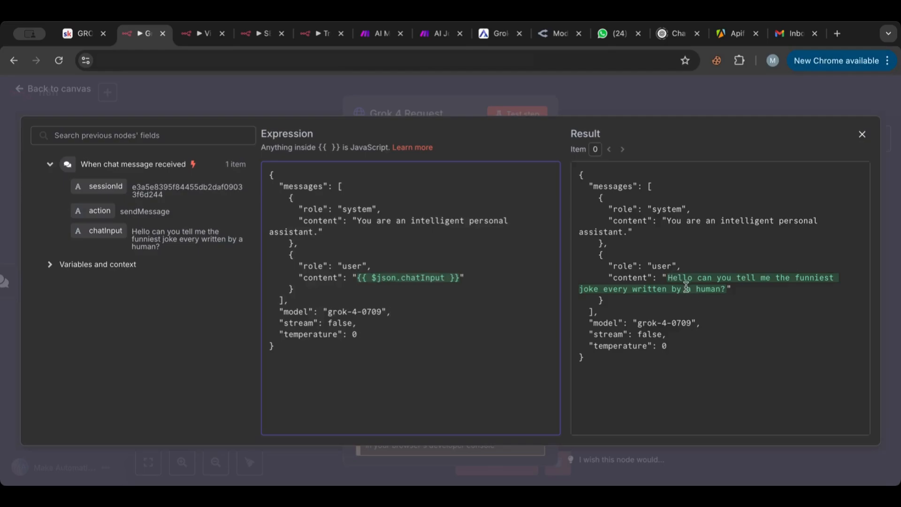
left_click(35, 80)
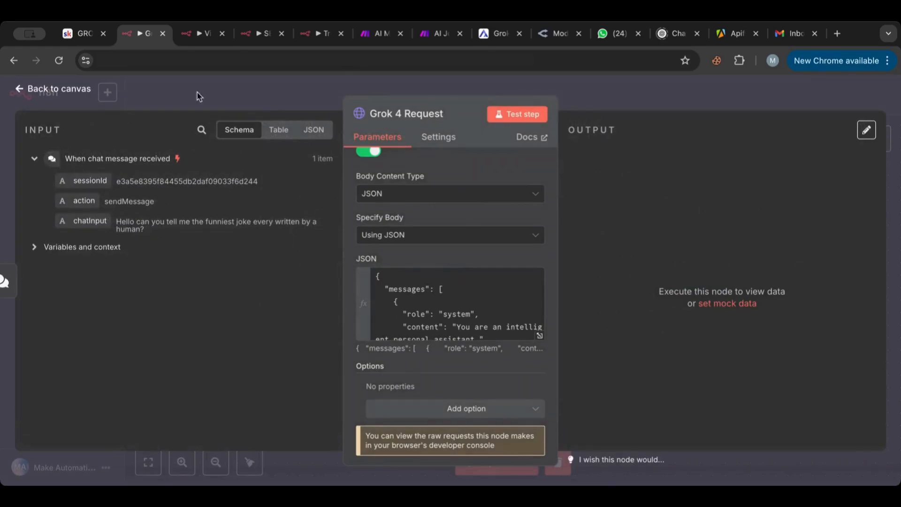
scroll(397, 260, "up", 10)
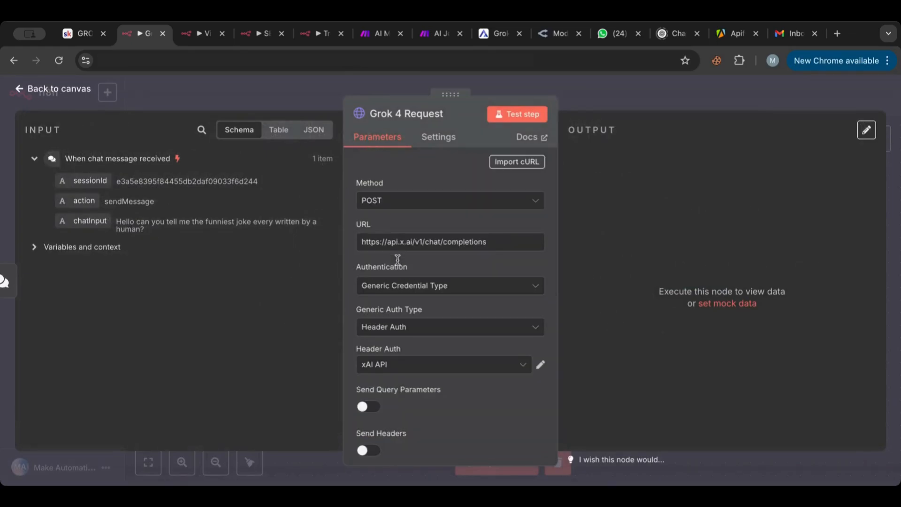
left_click(63, 89)
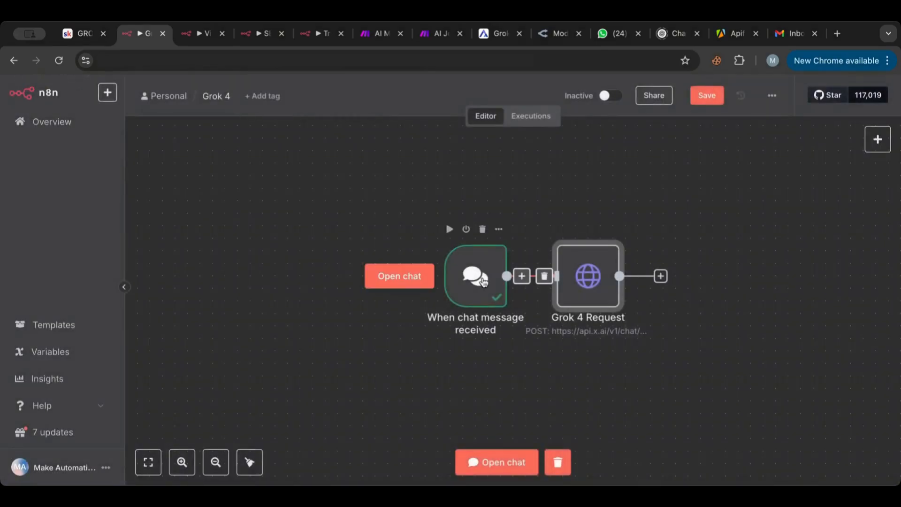
double_click(588, 277)
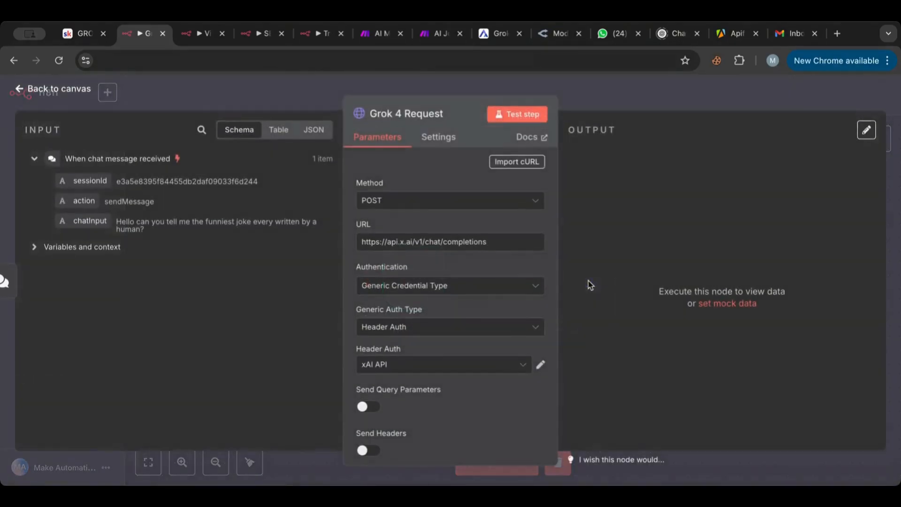
left_click(510, 115)
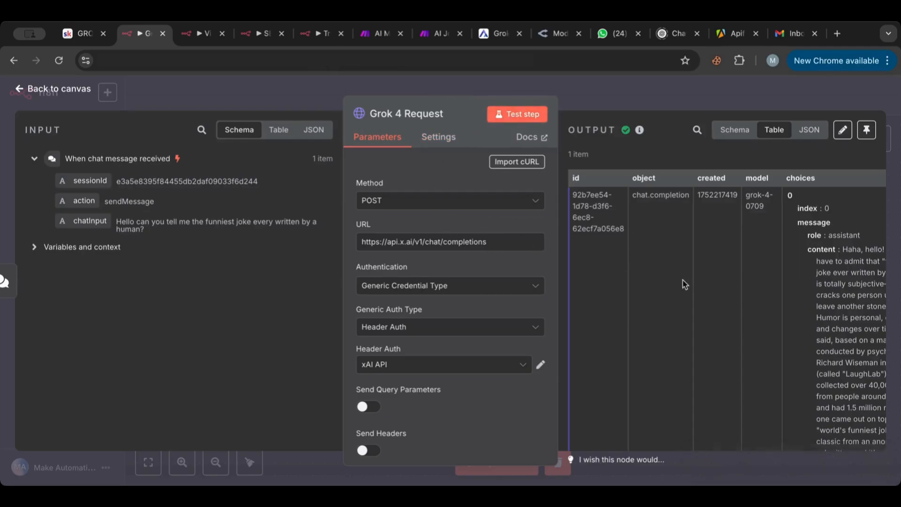
- Read through the assistant's complete reply in the Grok 4 Request node's output table
scroll(642, 302, "right", 8)
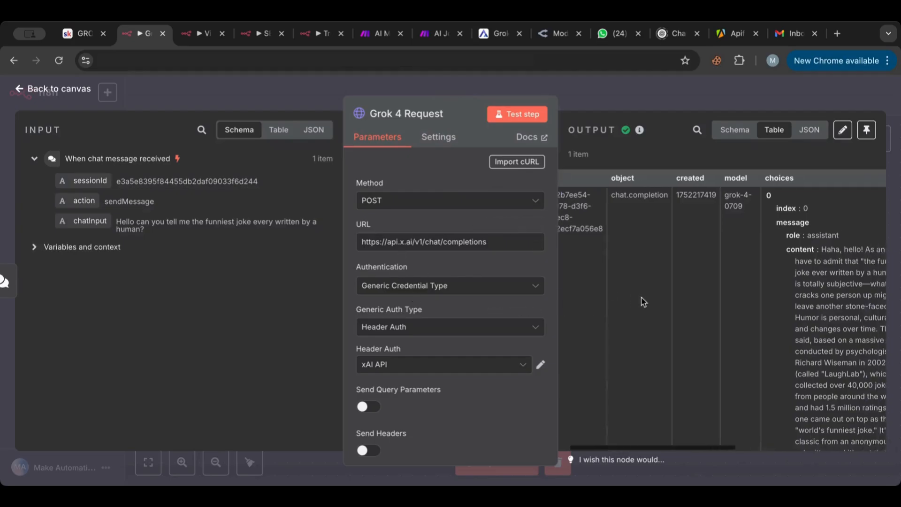
scroll(642, 302, "down", 4)
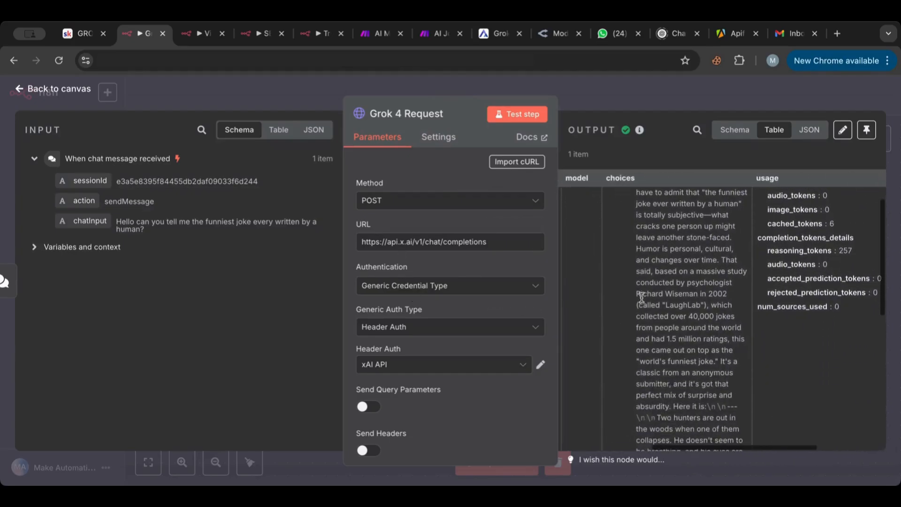
scroll(642, 298, "down", 1)
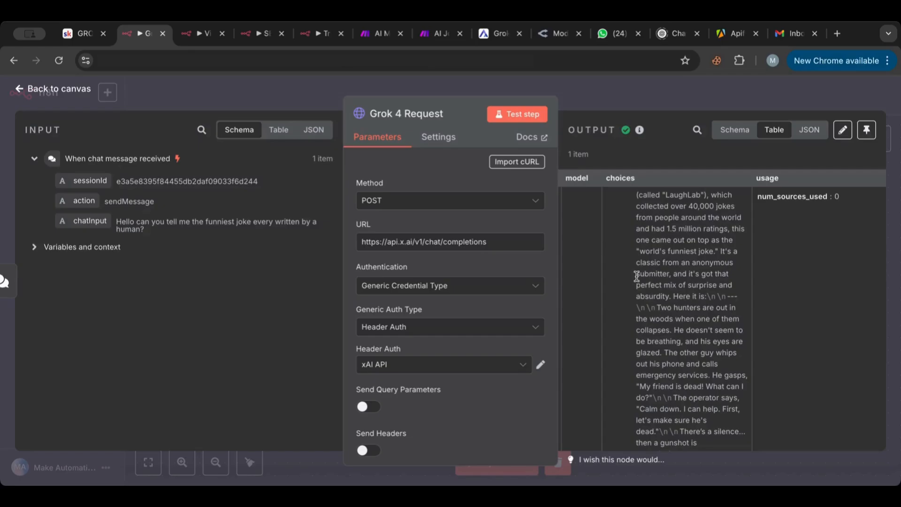
scroll(636, 277, "down", 2)
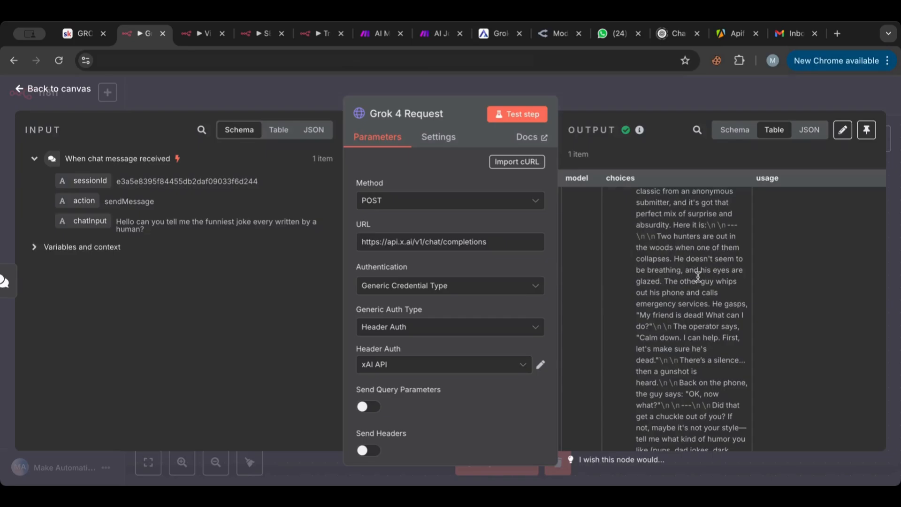
scroll(650, 265, "down", 1)
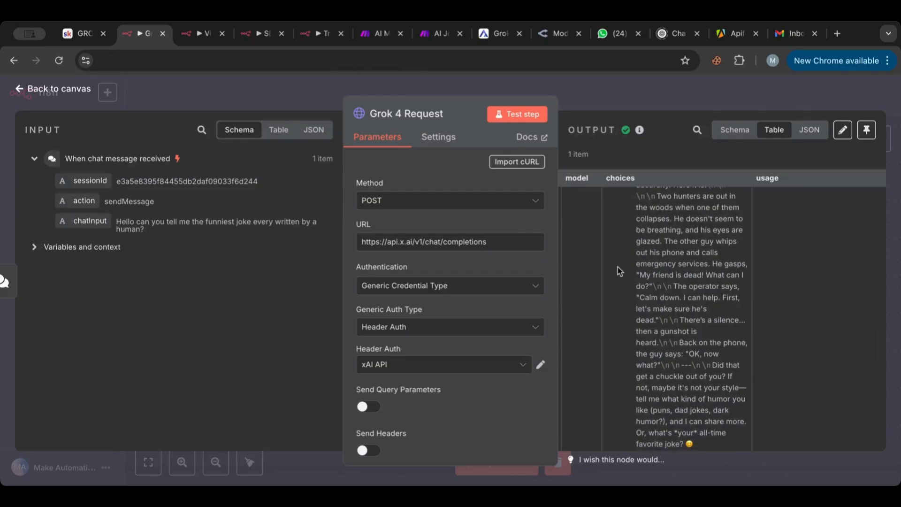
scroll(617, 266, "down", 1)
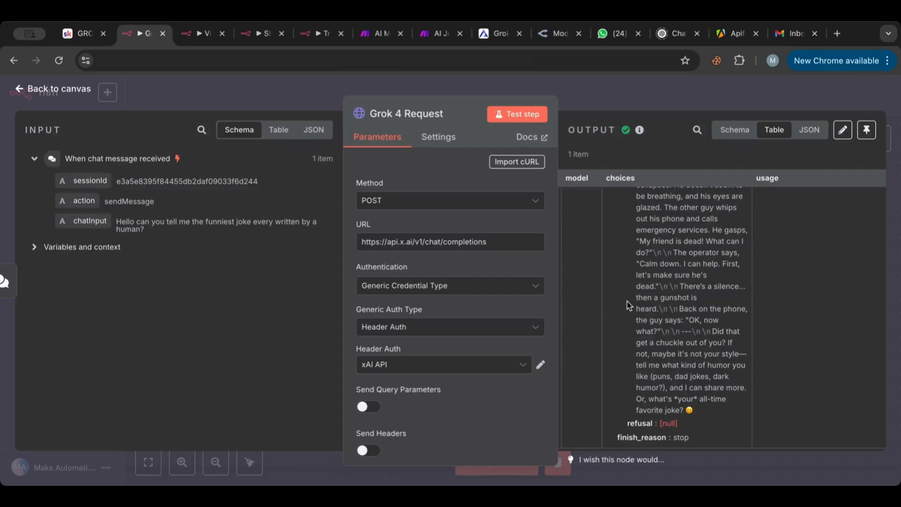
scroll(627, 302, "up", 10)
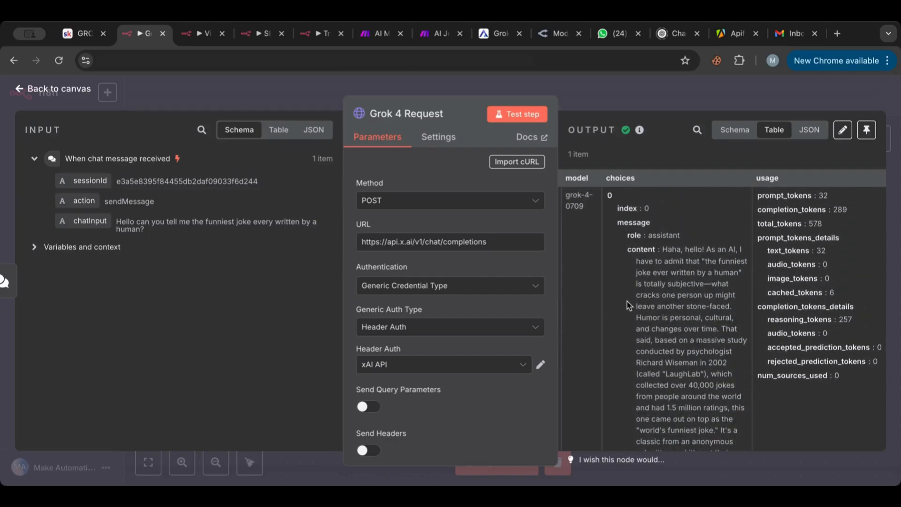
- Review the Grok 4 Request node's JSON body and authentication parameters, and return to the workflow canvas
scroll(447, 314, "down", 6)
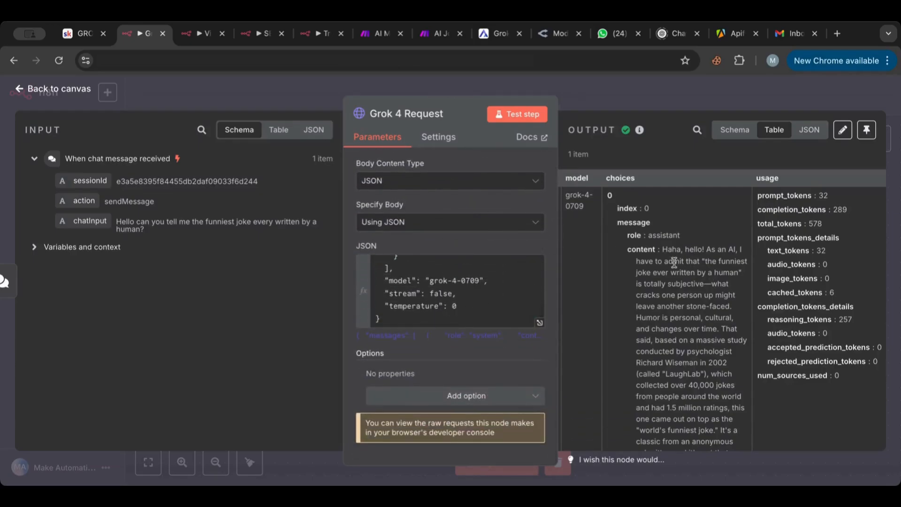
scroll(450, 291, "up", 8)
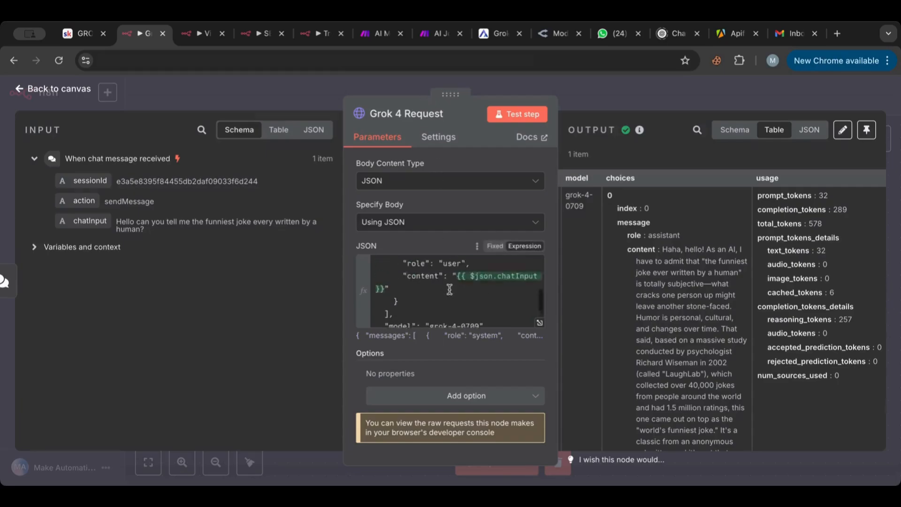
scroll(449, 249, "up", 4)
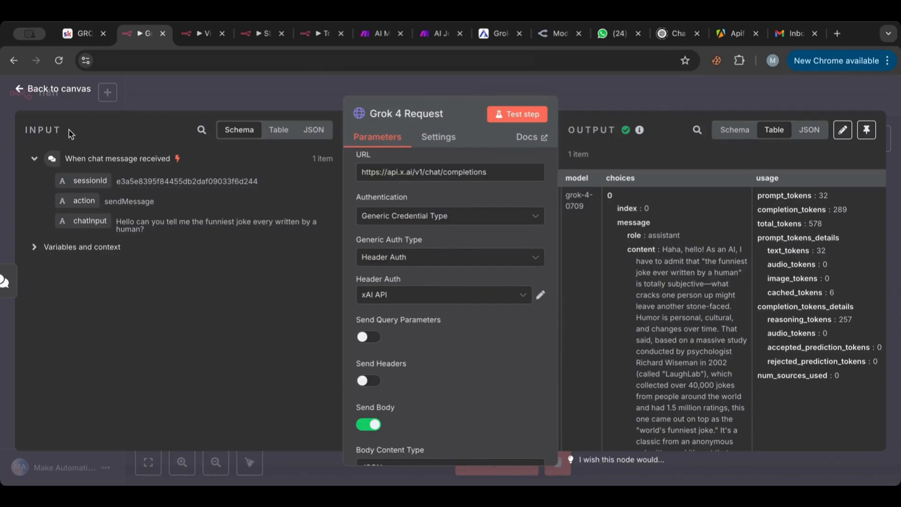
left_click(75, 89)
scroll(458, 388, "down", 5)
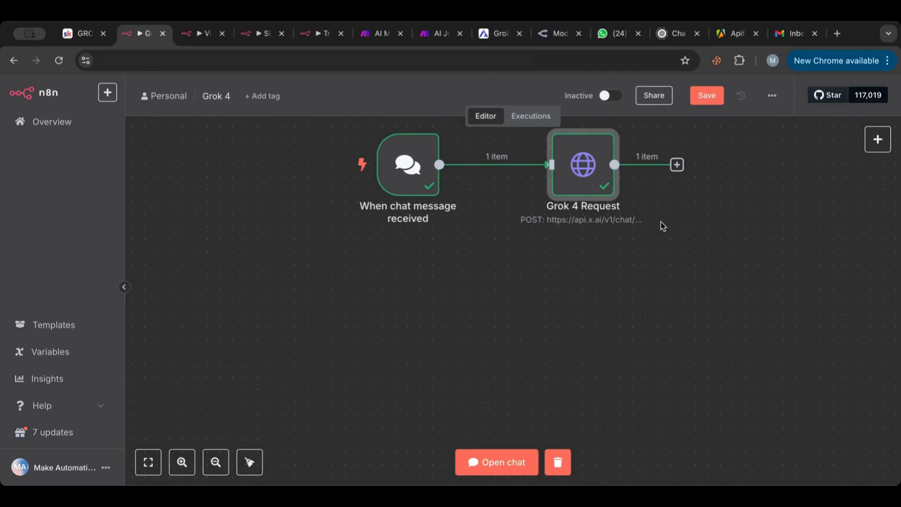
left_click_drag(652, 295, 437, 310)
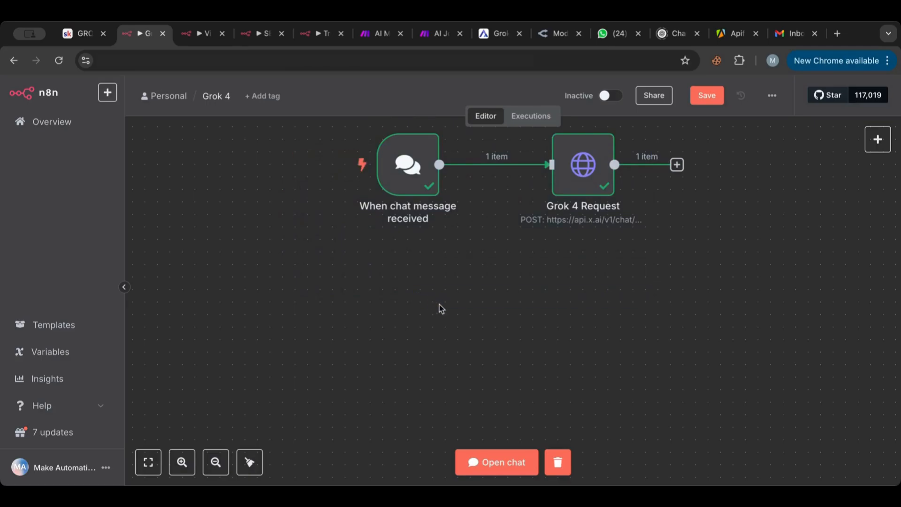
- Add an AI Agent node to the workflow and place it in the free space above the chat trigger
left_click(885, 144)
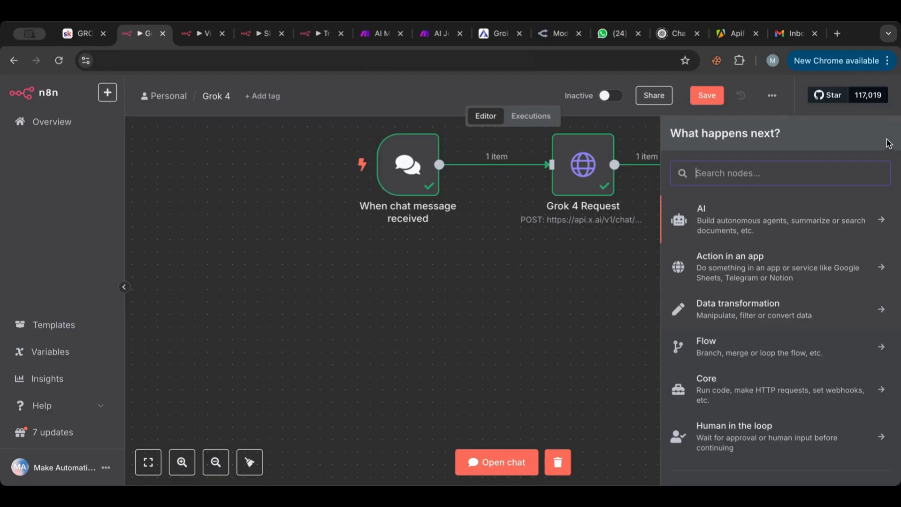
left_click(737, 230)
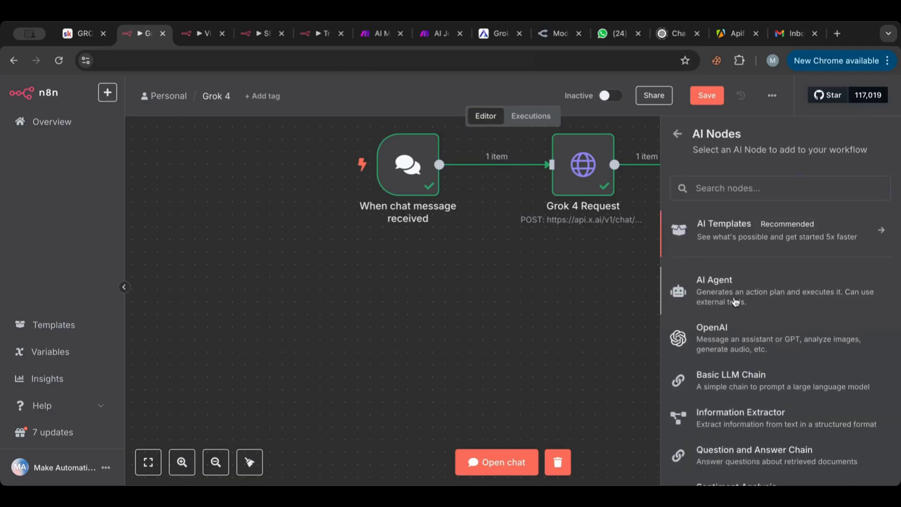
left_click(735, 301)
left_click(72, 84)
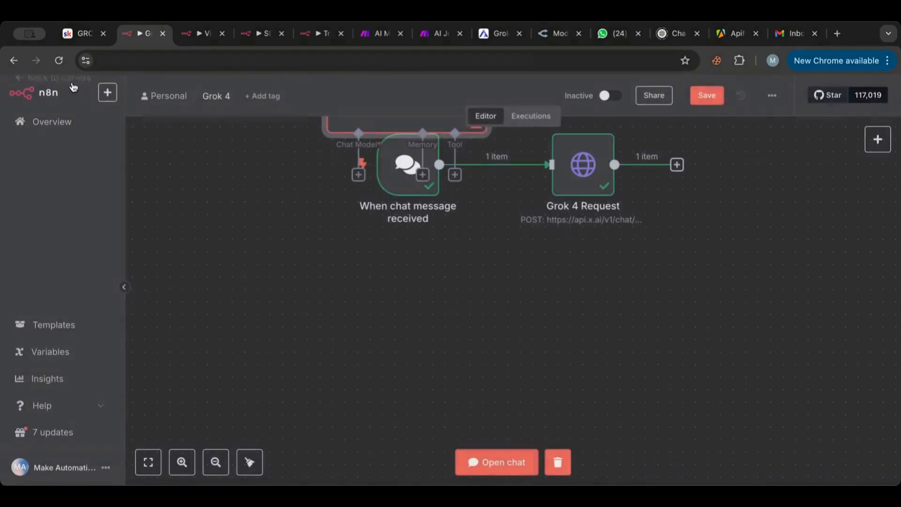
left_click_drag(439, 219, 478, 297)
- Attach an OpenRouter Chat Model to the AI Agent as its chat model
left_click(390, 360)
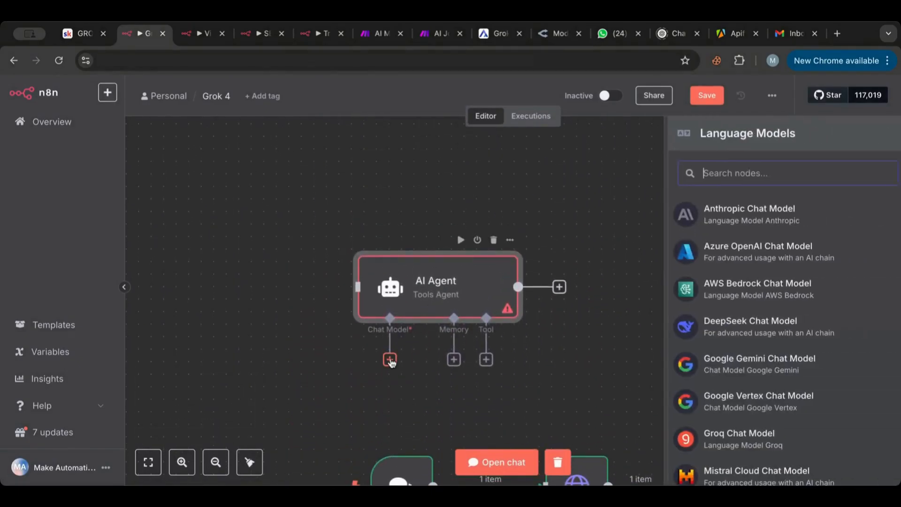
scroll(821, 370, "down", 4)
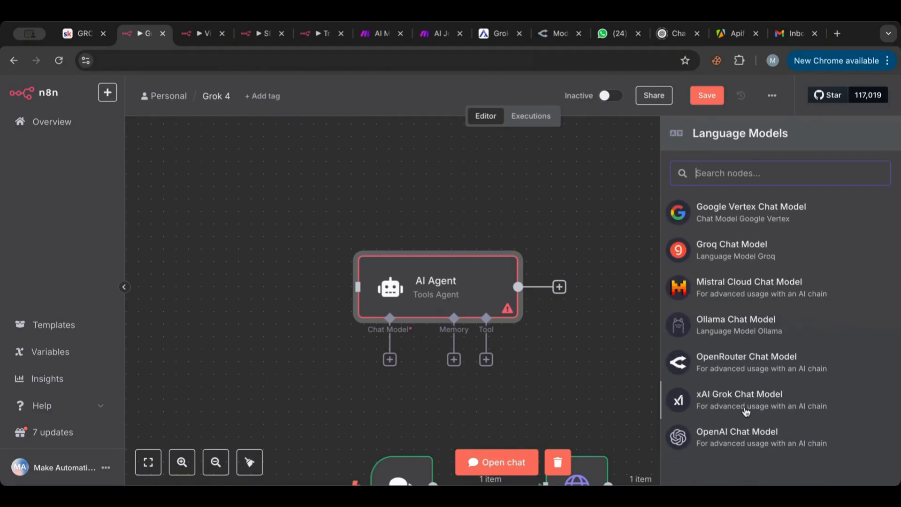
left_click(748, 360)
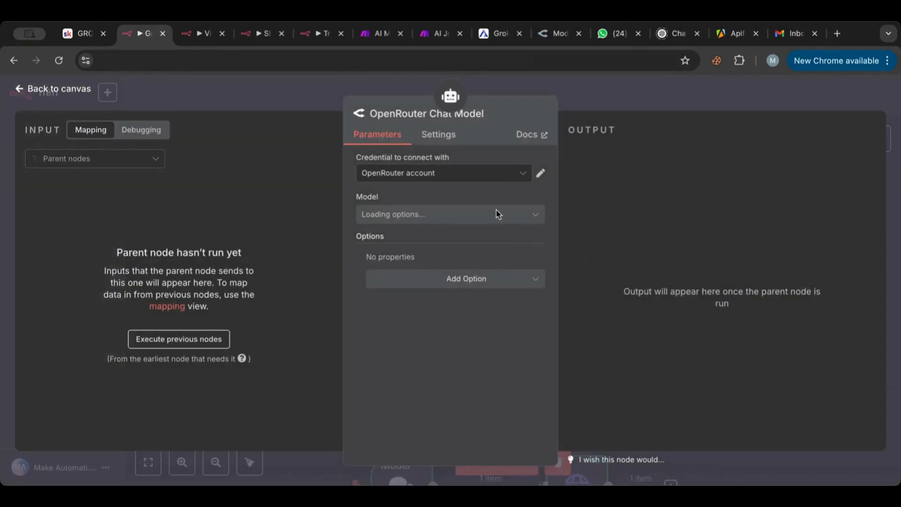
- Look up the xAI: Grok 4 model page on the OpenRouter site and return to the n8n workflow
left_click(559, 34)
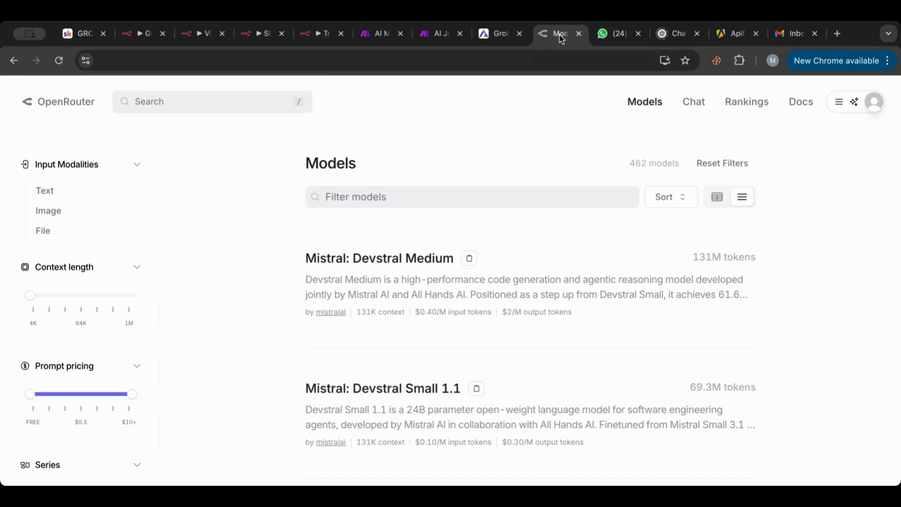
scroll(426, 276, "down", 8)
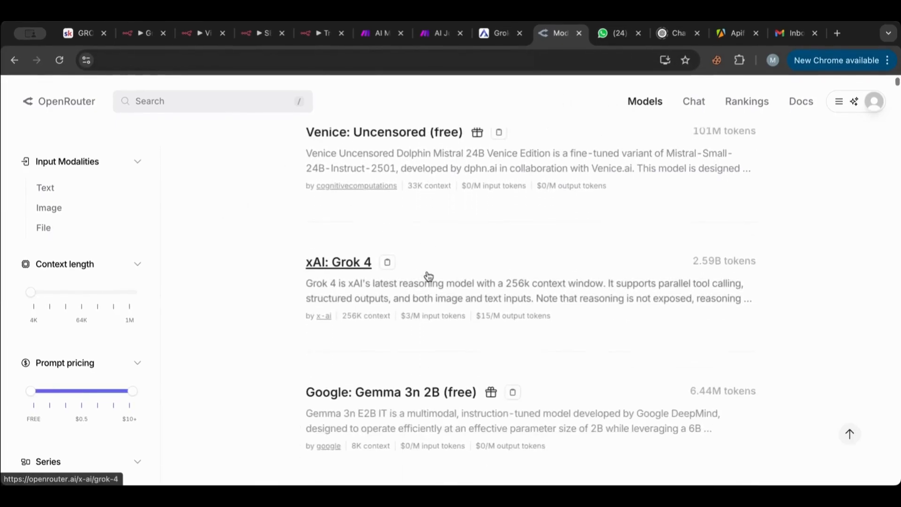
left_click_drag(243, 247, 269, 247)
left_click(331, 257)
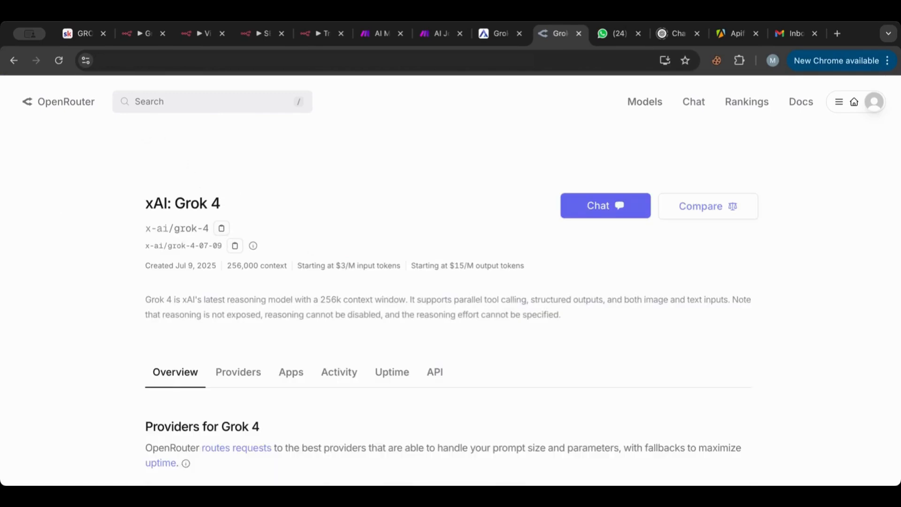
left_click(142, 36)
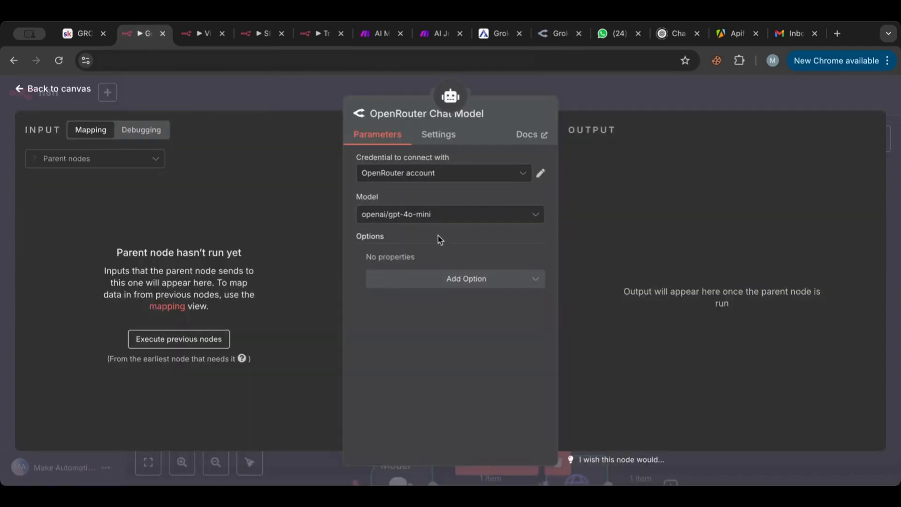
- Set the OpenRouter Chat Model's model to x-ai/grok-4 and return to the canvas
left_click(429, 216)
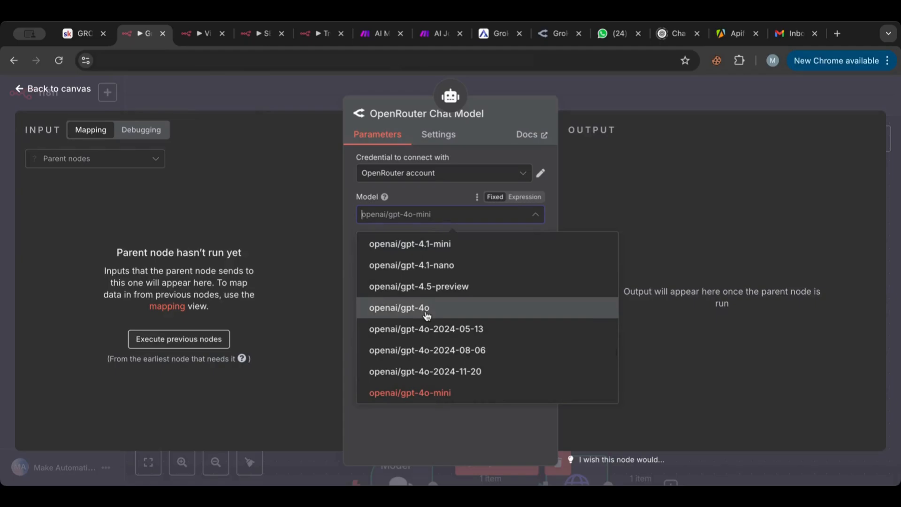
scroll(426, 316, "down", 10)
type("grok")
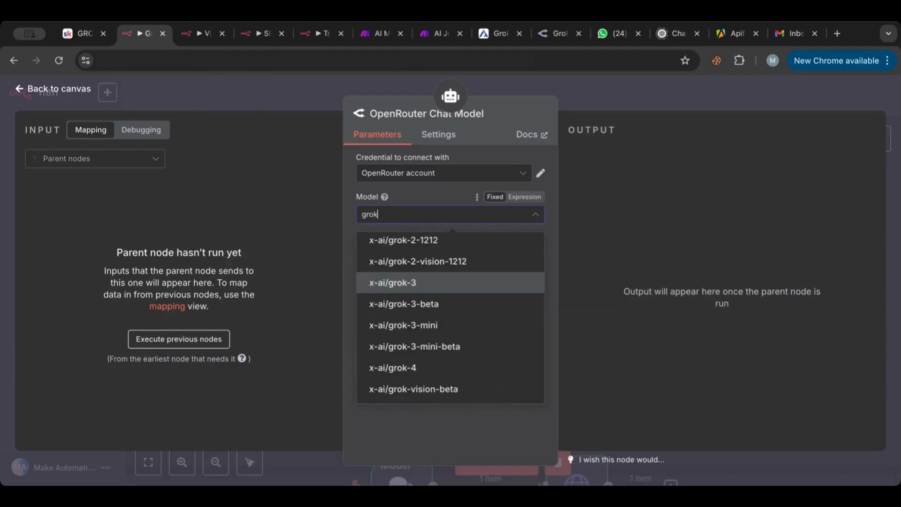
left_click(419, 369)
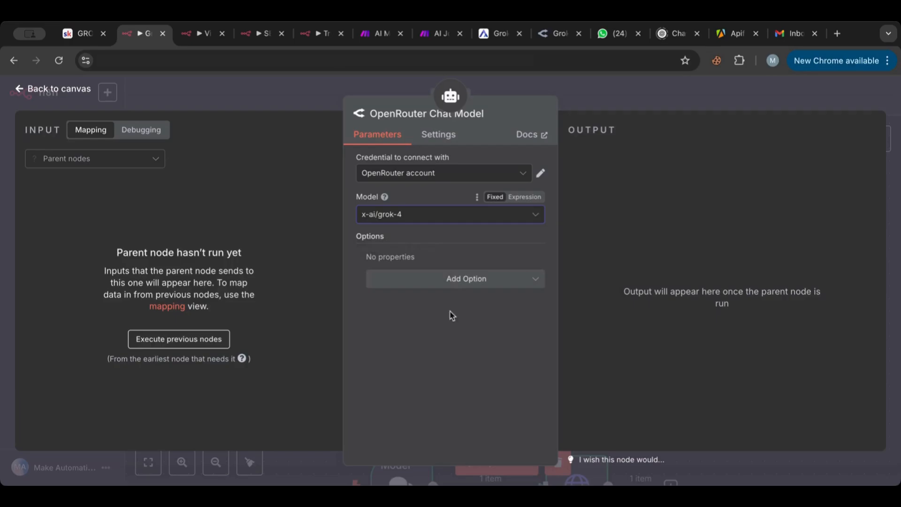
left_click(68, 91)
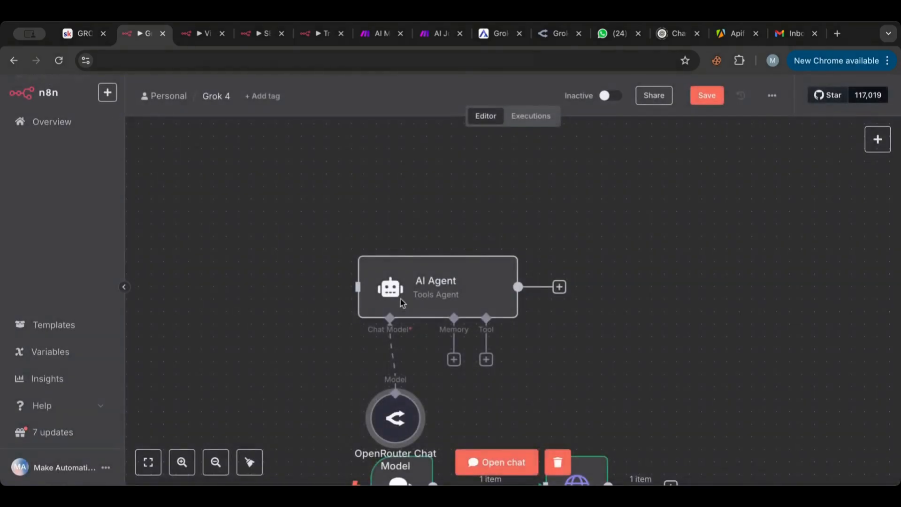
- Spread out the AI Agent and its OpenRouter Chat Model above the chat trigger, with the model below and left of the agent
left_click_drag(410, 310, 448, 280)
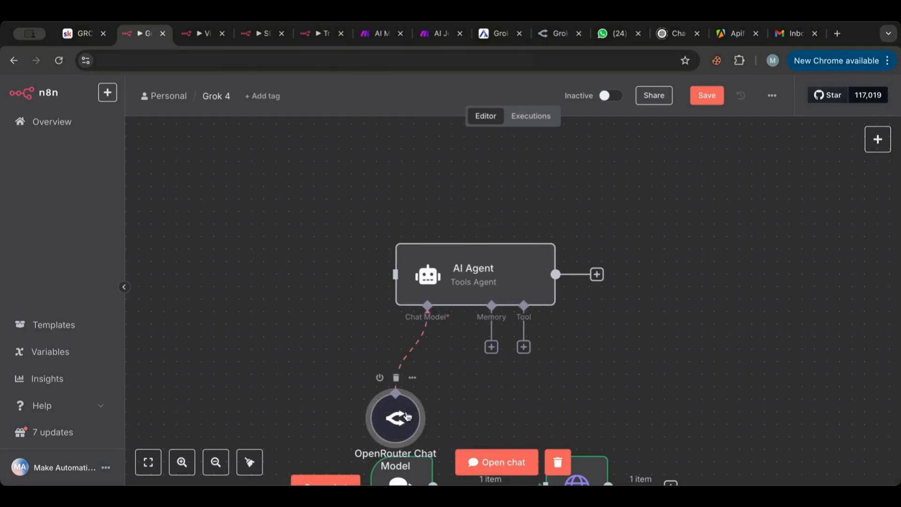
left_click_drag(395, 415, 396, 389)
scroll(429, 408, "down", 3)
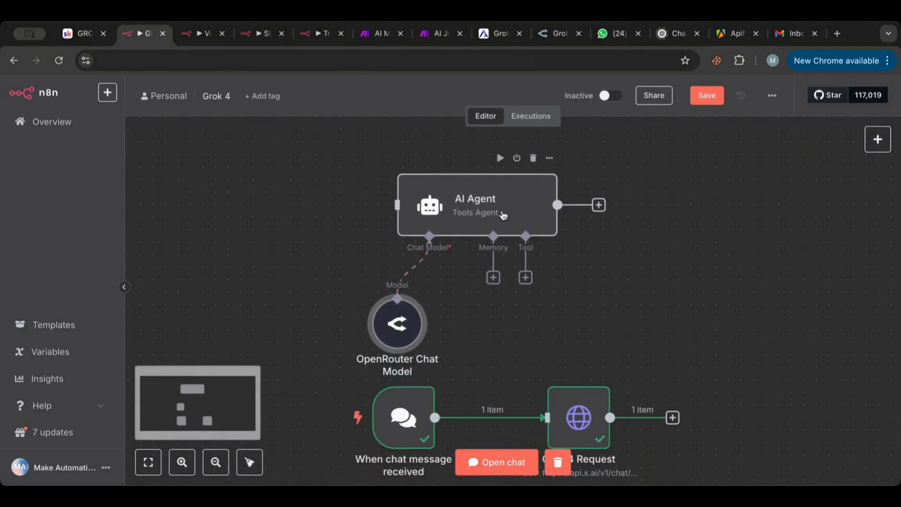
left_click_drag(477, 205, 502, 192)
left_click_drag(400, 342, 334, 311)
- Disconnect the OpenRouter Chat Model from the AI Agent and attach an xAI Grok Chat Model in its place
left_click(439, 264)
left_click(453, 264)
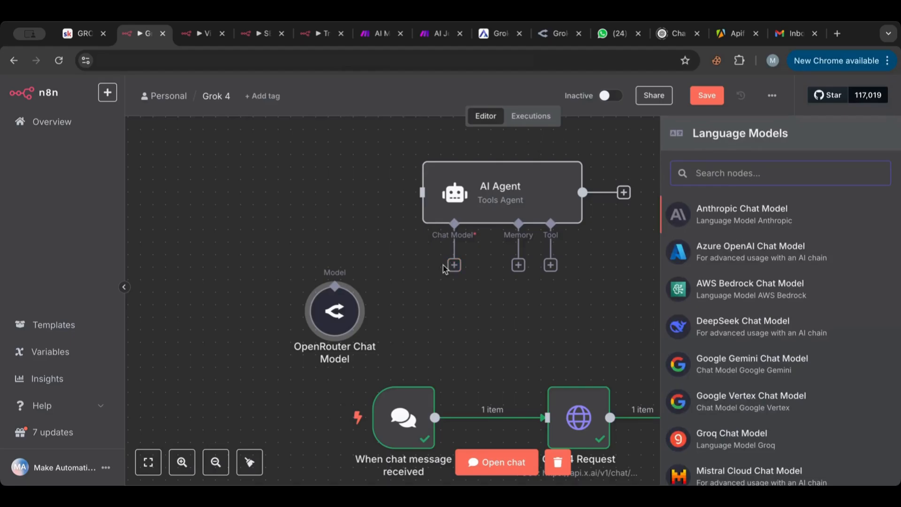
type("xa")
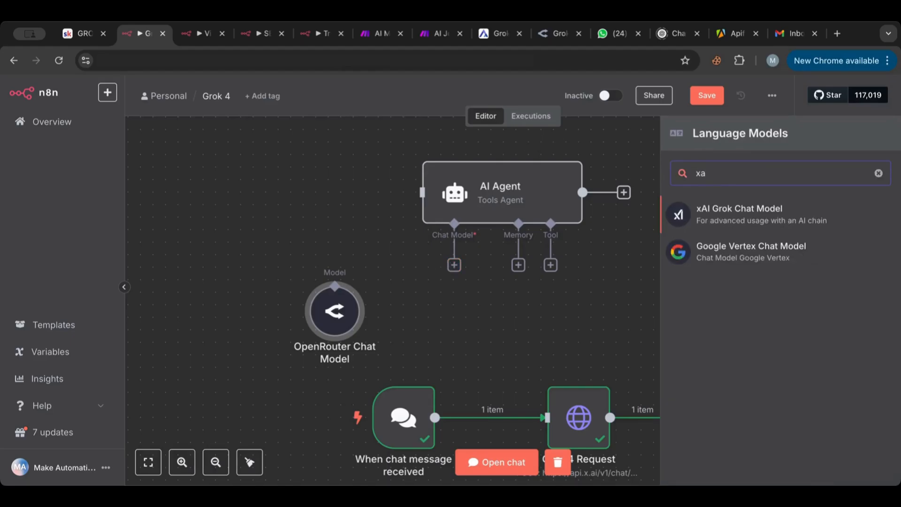
left_click(738, 221)
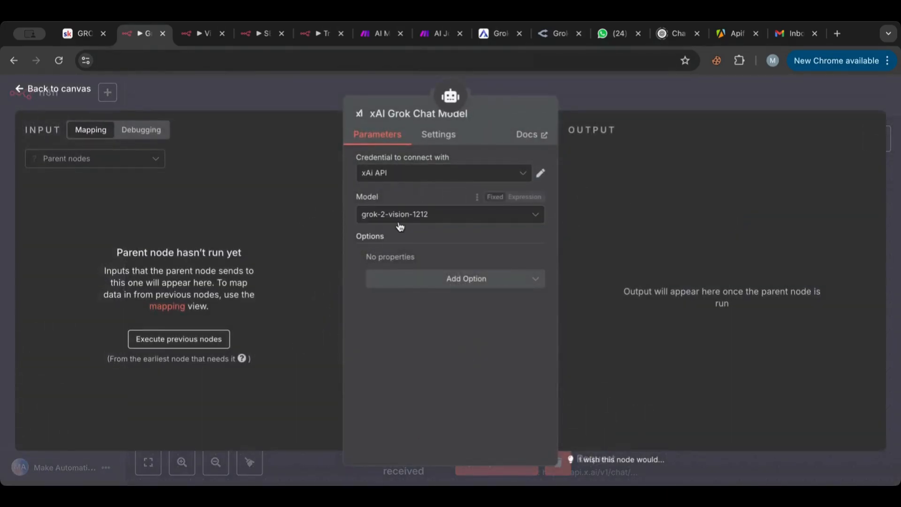
- Set the xAI Grok Chat Model's model to grok-4-0709 and return to the canvas
left_click(397, 219)
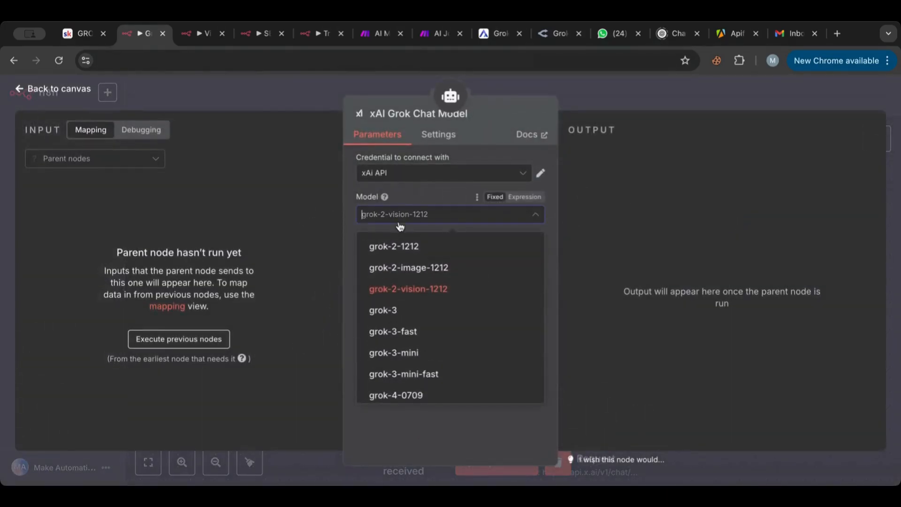
left_click(396, 389)
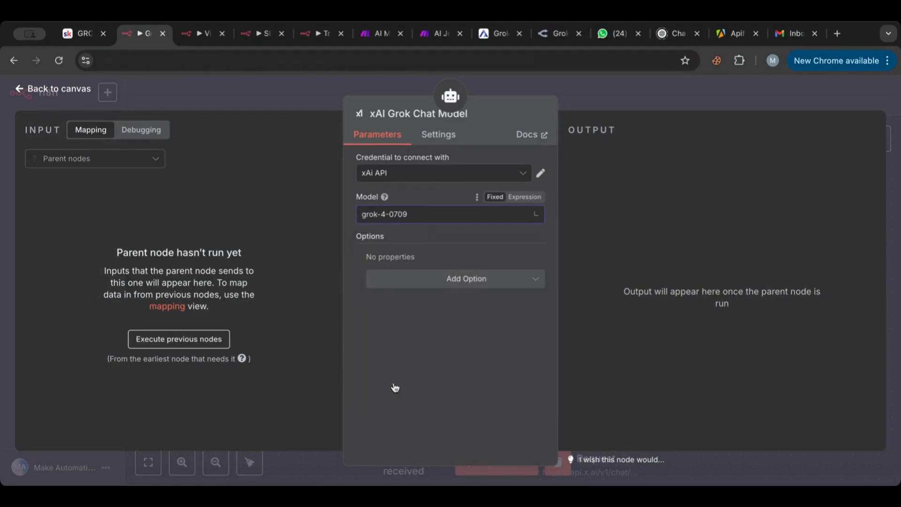
left_click(69, 90)
- Disconnect the xAI Grok Chat Model, place it above the OpenRouter Chat Model, and move the AI Agent to the right of both models
left_click(456, 259)
left_click_drag(456, 327, 331, 202)
left_click_drag(479, 193, 617, 180)
left_click_drag(230, 147, 390, 393)
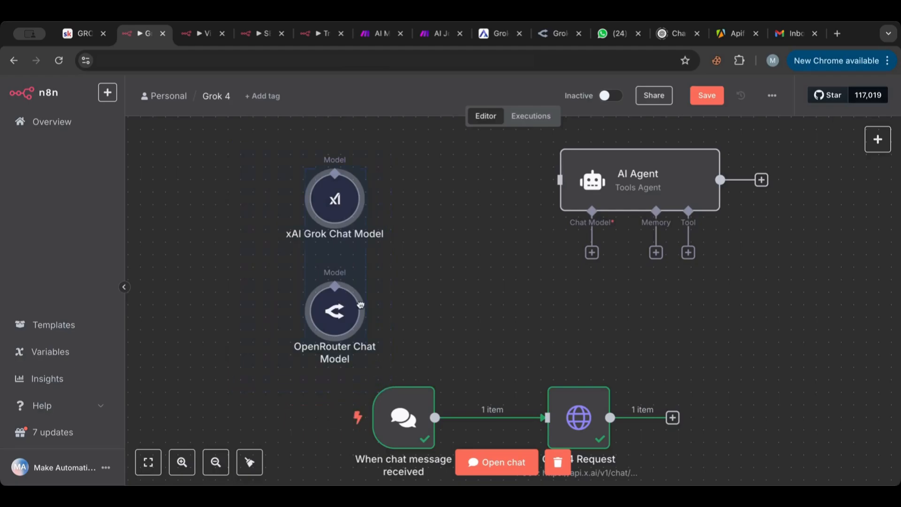
left_click_drag(341, 304, 415, 304)
left_click(481, 305)
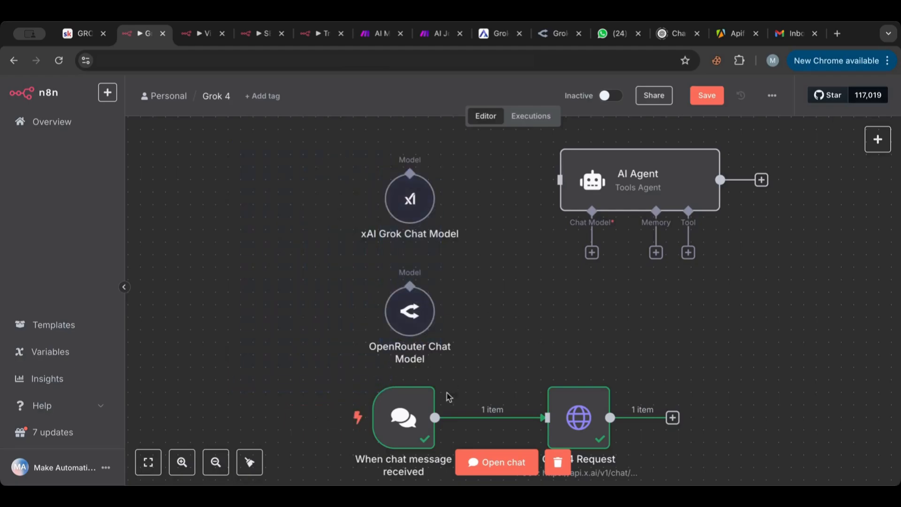
- Shift the chat trigger and the Grok 4 Request node to the left and delete the connection between them
left_click_drag(422, 408, 222, 395)
left_click_drag(570, 411, 397, 432)
left_click(573, 333)
scroll(571, 333, "down", 1)
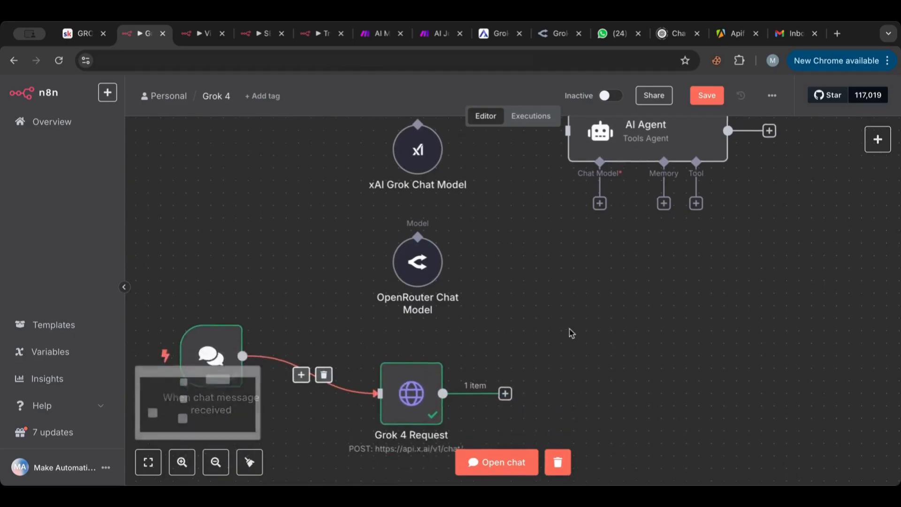
scroll(571, 333, "down", 1)
left_click(322, 317)
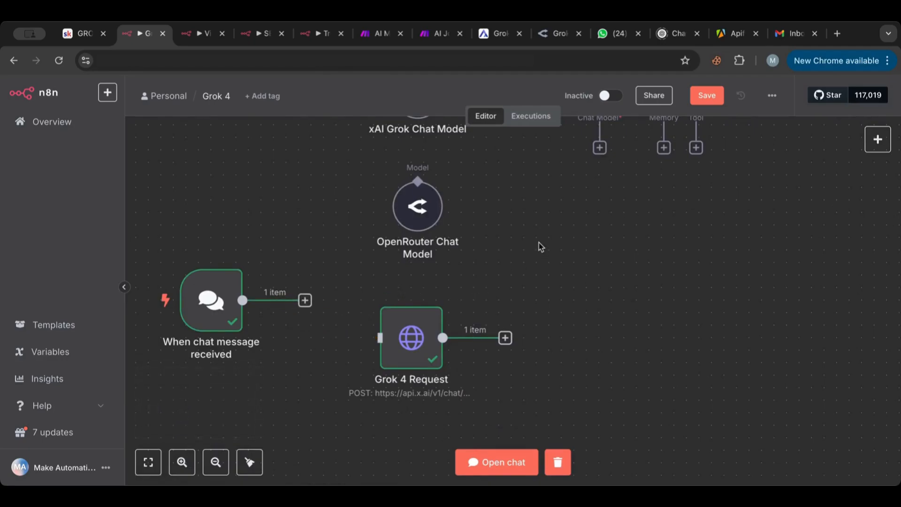
- Nudge the Grok 4 Request node and the two chat model nodes into a rough column with the xAI model uppermost
scroll(539, 243, "up", 1)
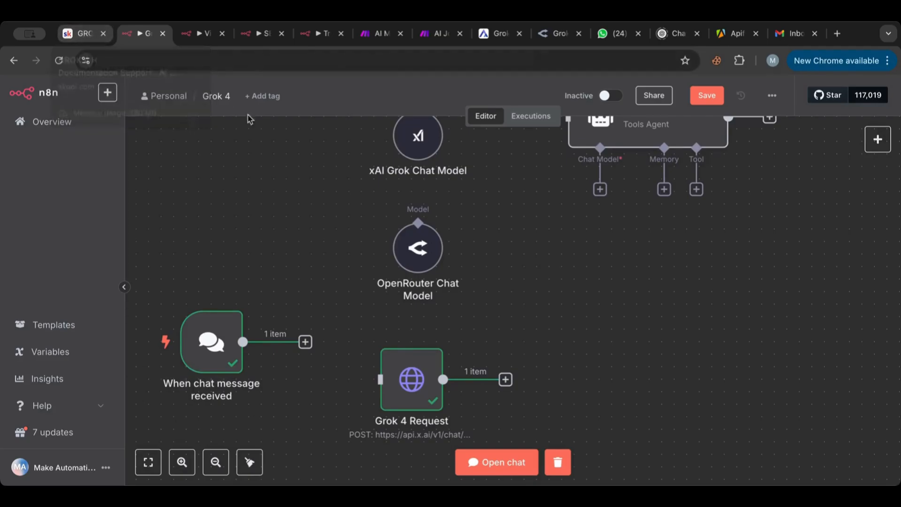
left_click_drag(420, 377, 433, 367)
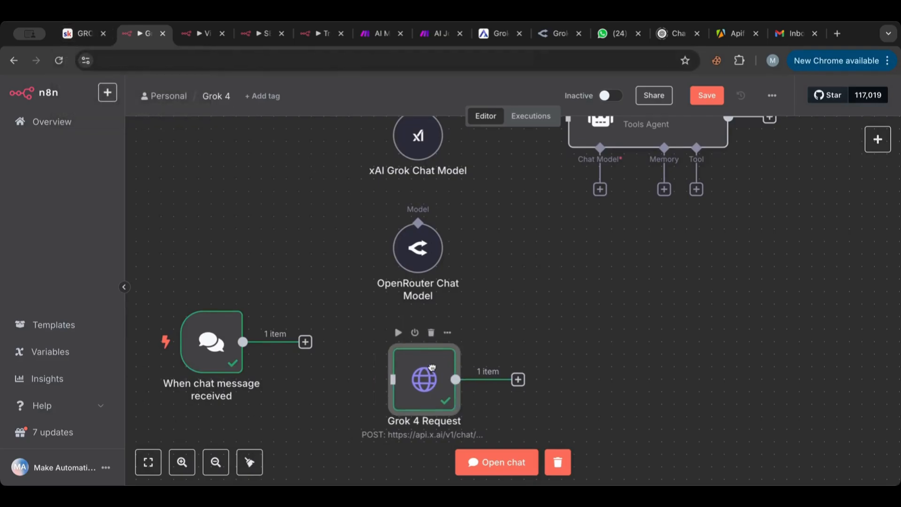
scroll(518, 231, "up", 2)
scroll(519, 231, "right", 1)
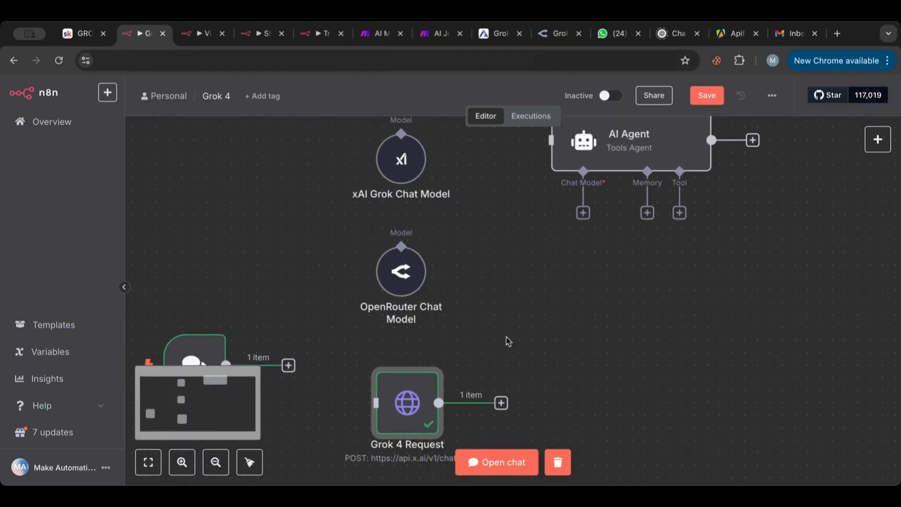
scroll(248, 374, "down", 3)
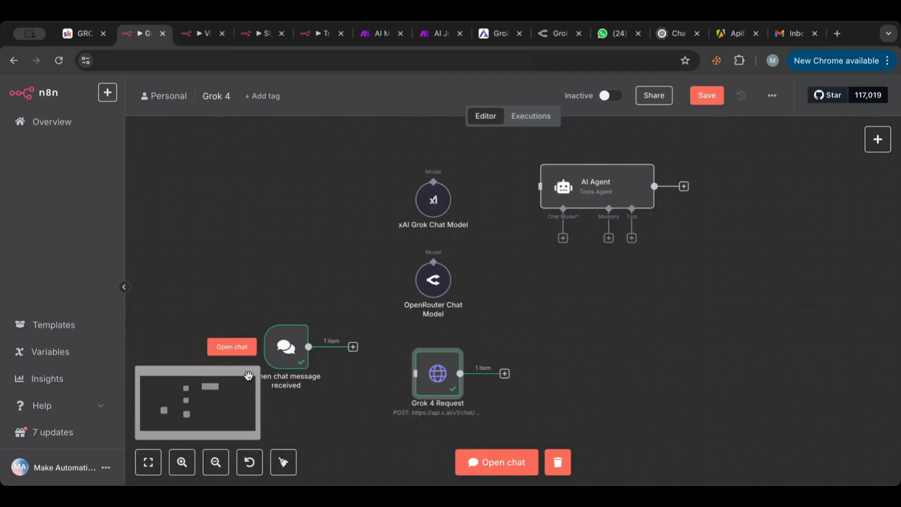
left_click(771, 97)
left_click(577, 304)
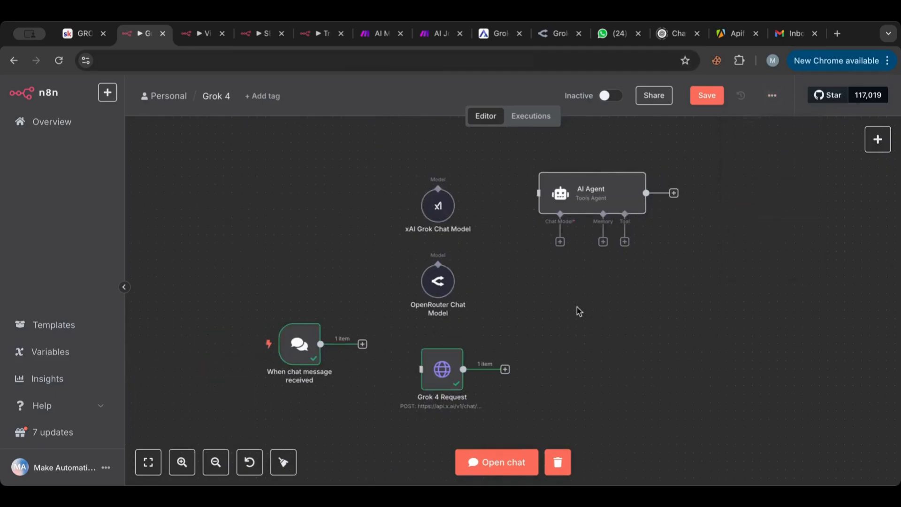
mouse_move(447, 286)
left_mouse_down()
mouse_move(472, 269)
mouse_move(455, 295)
mouse_move(439, 289)
mouse_move(450, 289)
left_mouse_up()
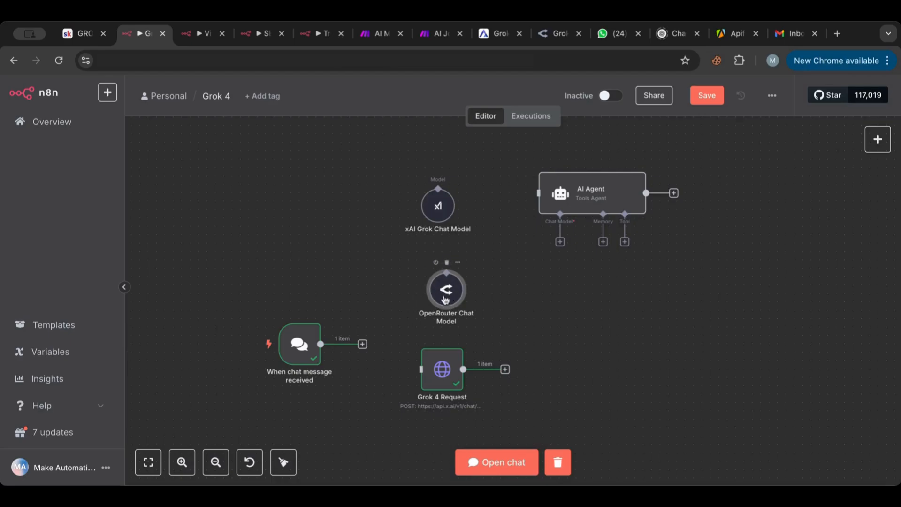
mouse_move(440, 215)
left_mouse_down()
mouse_move(480, 265)
mouse_move(471, 204)
mouse_move(444, 206)
mouse_move(448, 217)
left_mouse_up()
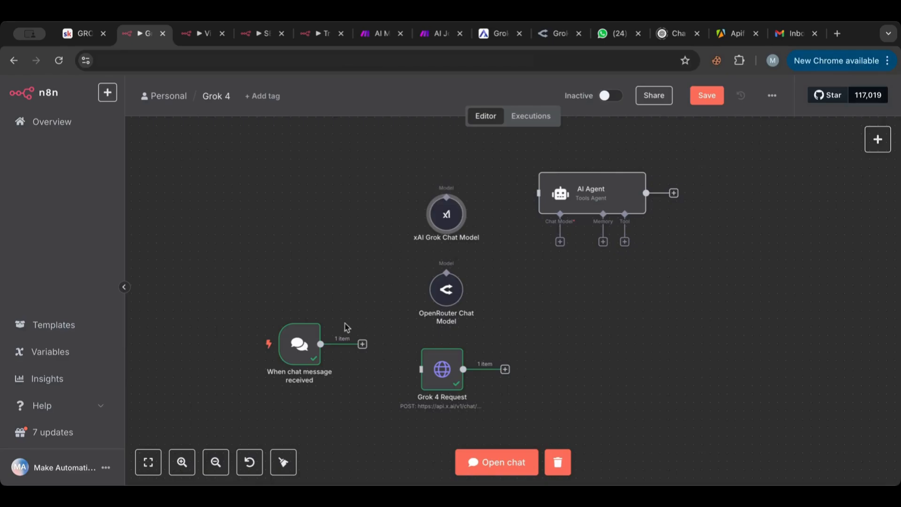
mouse_move(323, 339)
left_click_drag(481, 181, 407, 315)
left_click(491, 267)
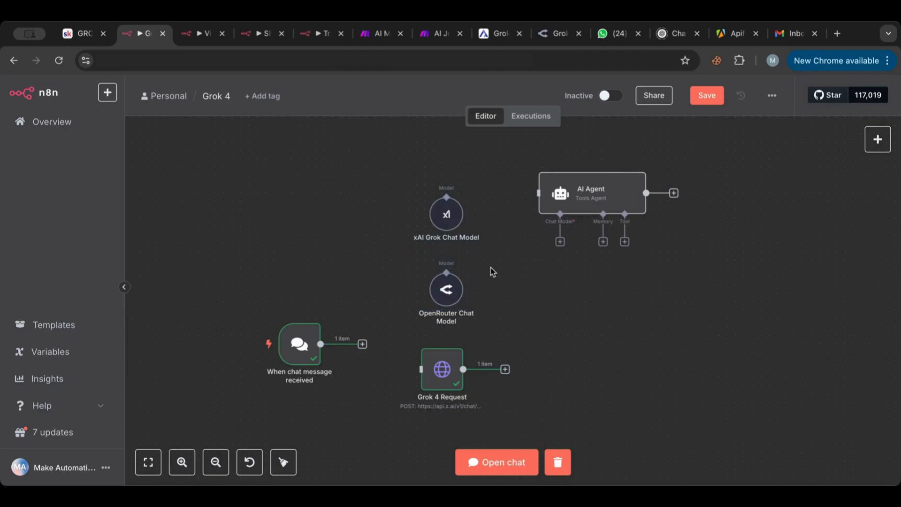
- Move the AI Agent closer to the chat models, lower the Grok 4 Request node, and raise the chat trigger toward the models' level
left_click_drag(591, 193, 558, 240)
scroll(558, 259, "down", 3)
left_click_drag(431, 295, 428, 345)
left_click_drag(302, 280, 286, 237)
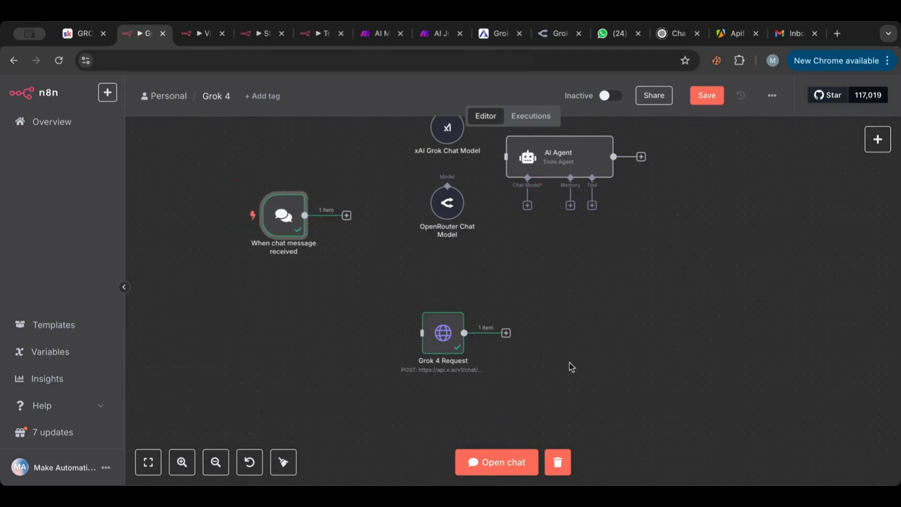
left_click_drag(450, 342, 458, 333)
scroll(583, 286, "up", 3)
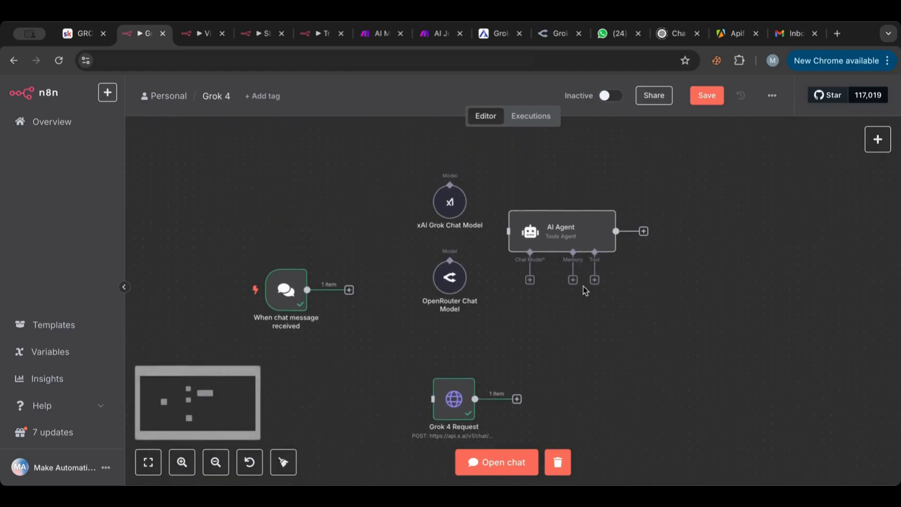